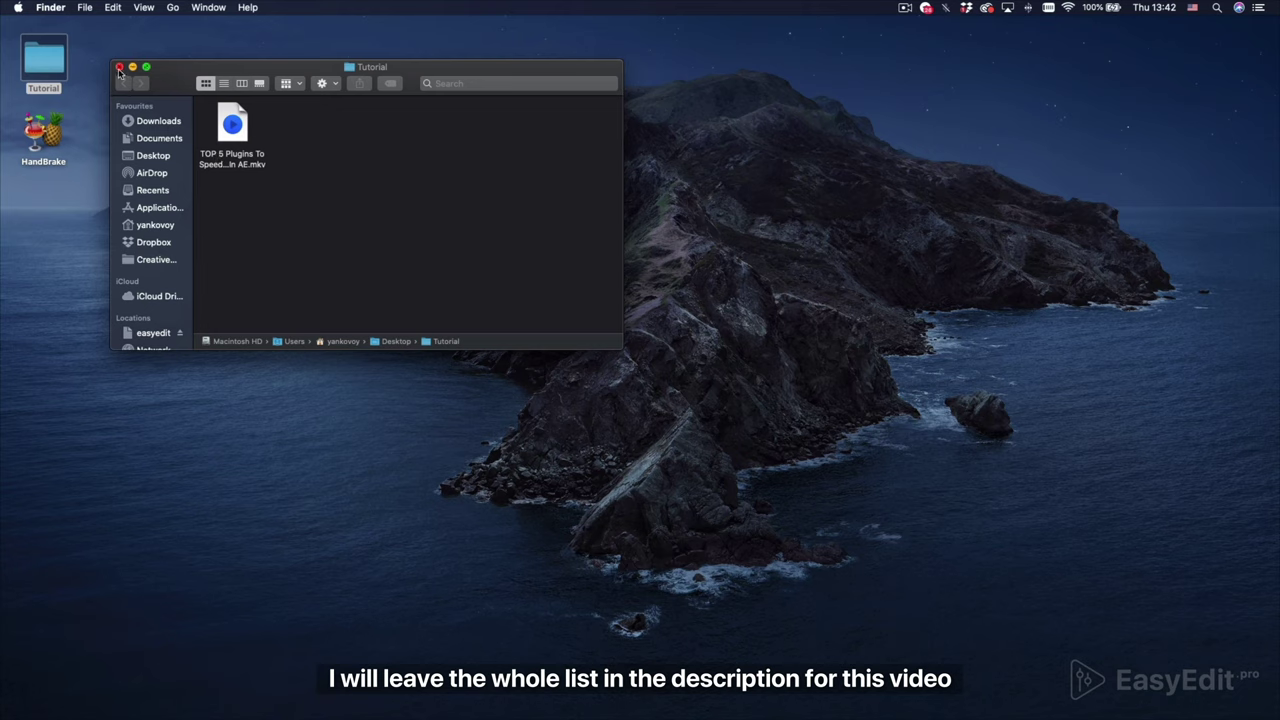
Step: Launch HandBrake and load the MKV video "TOP 5 Plugins To Speed Up Work In AE.mkv" from the Tutorial folder as the source
left_click(43, 137)
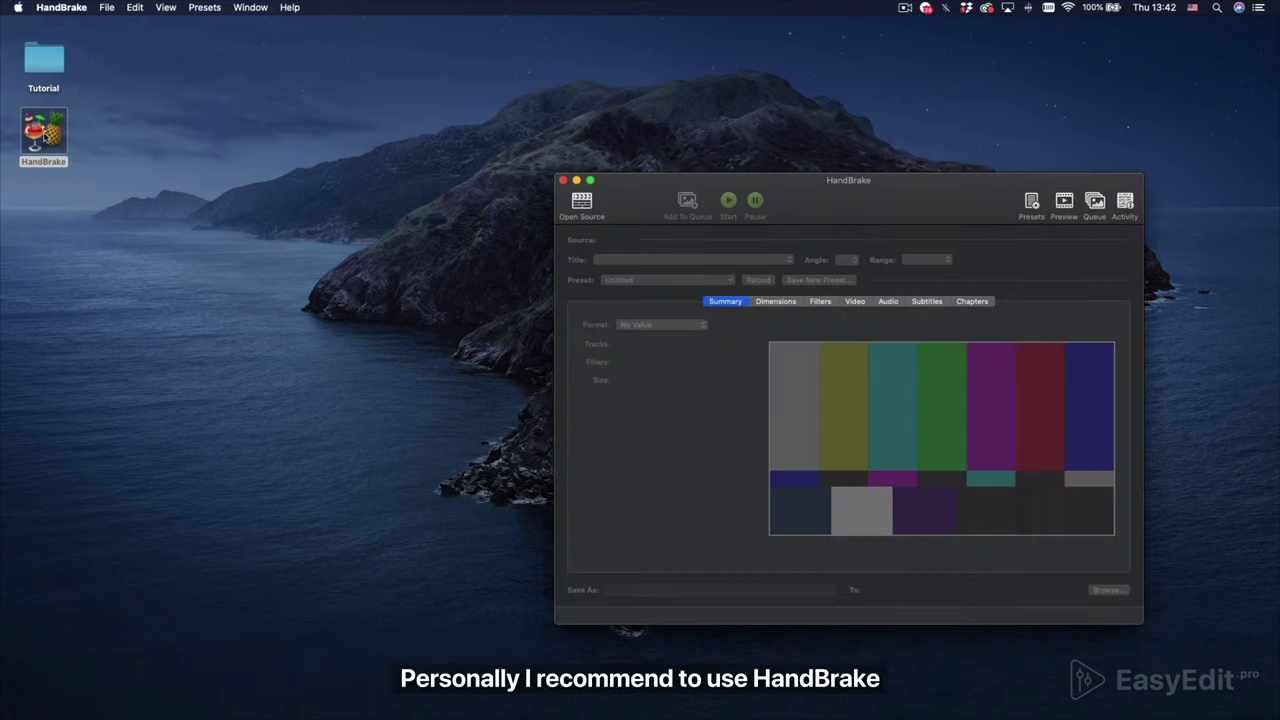
left_click_drag(640, 195, 620, 108)
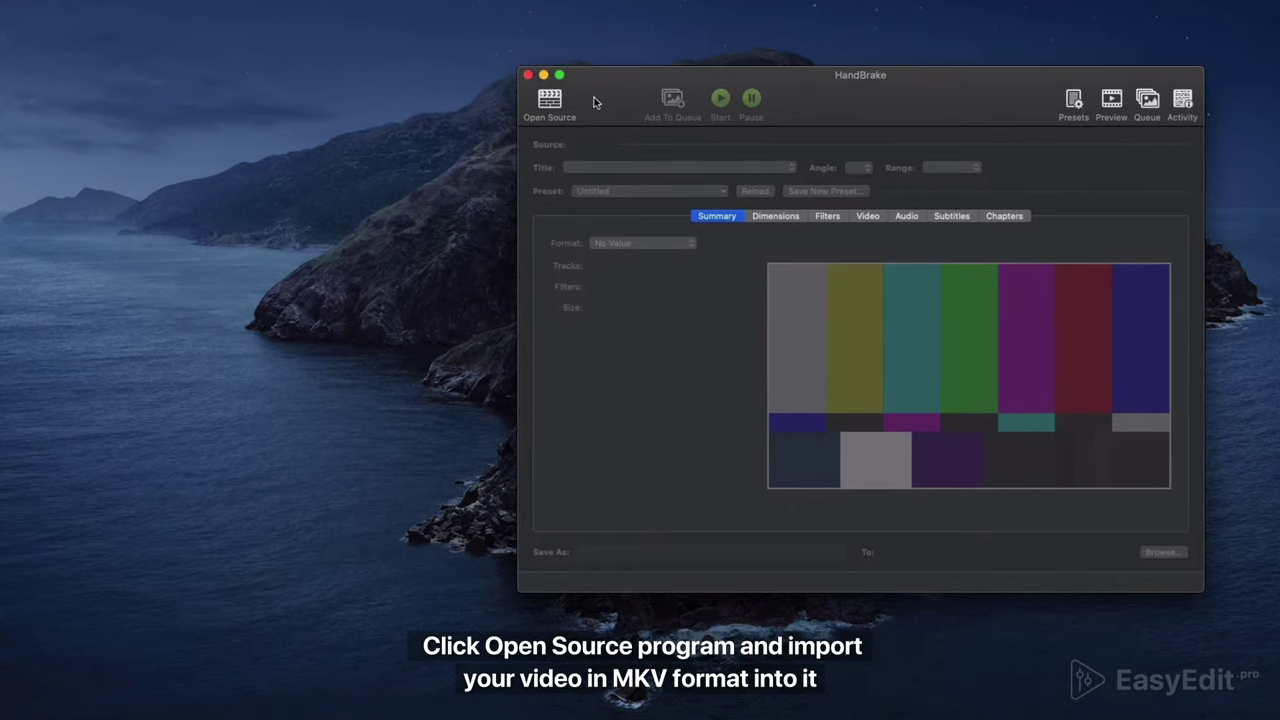
left_click(549, 99)
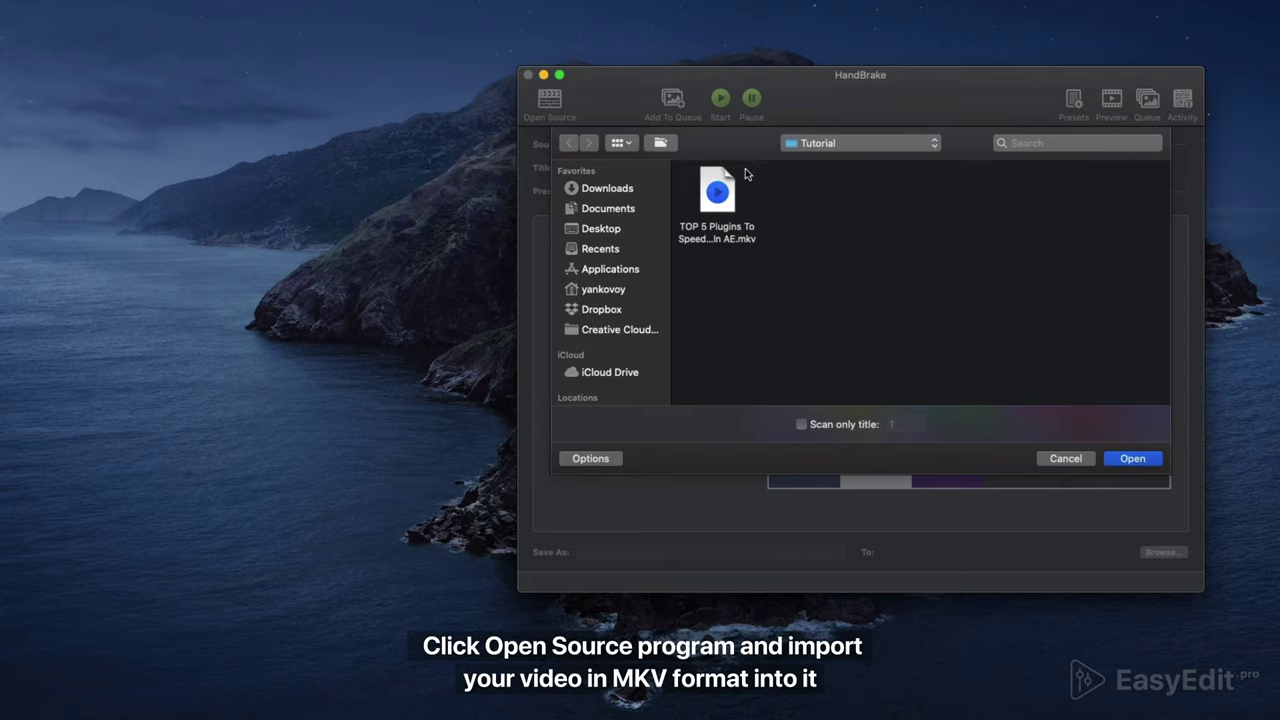
left_click(725, 183)
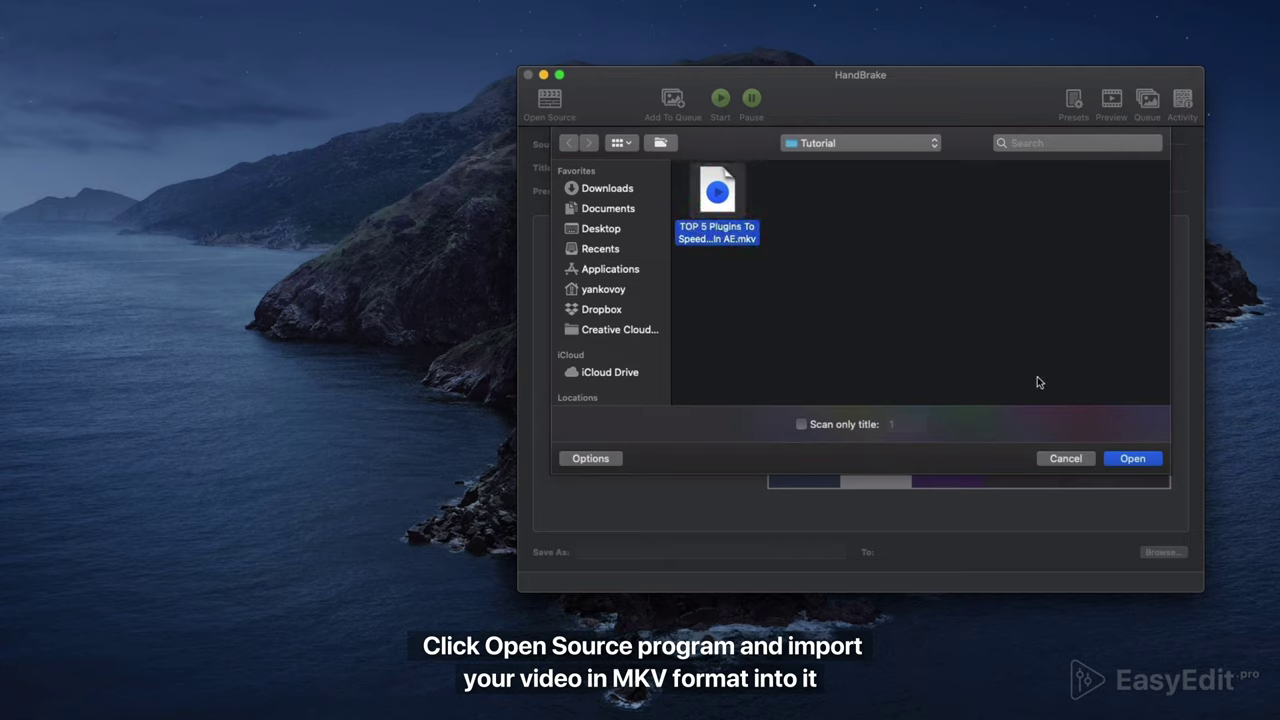
left_click(1127, 458)
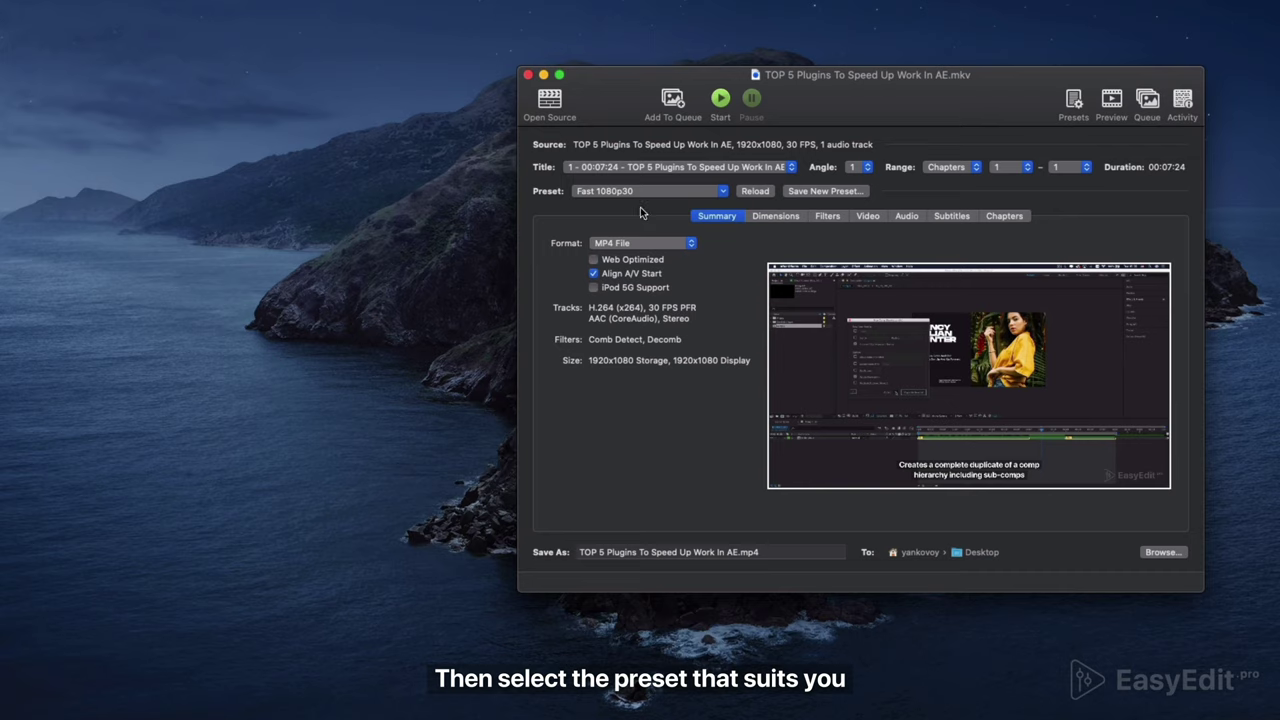
Step: Choose the general preset Fast 1080p30 and MP4 File as the output format
left_click(722, 191)
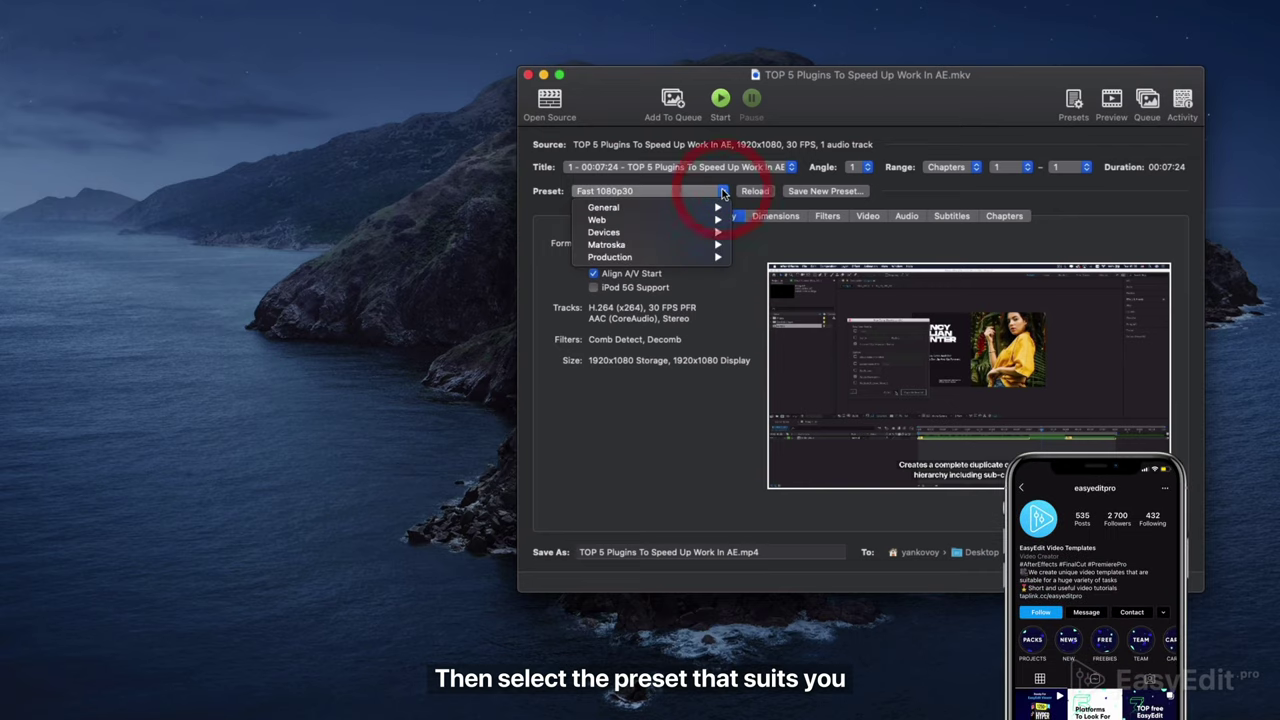
mouse_move(712, 208)
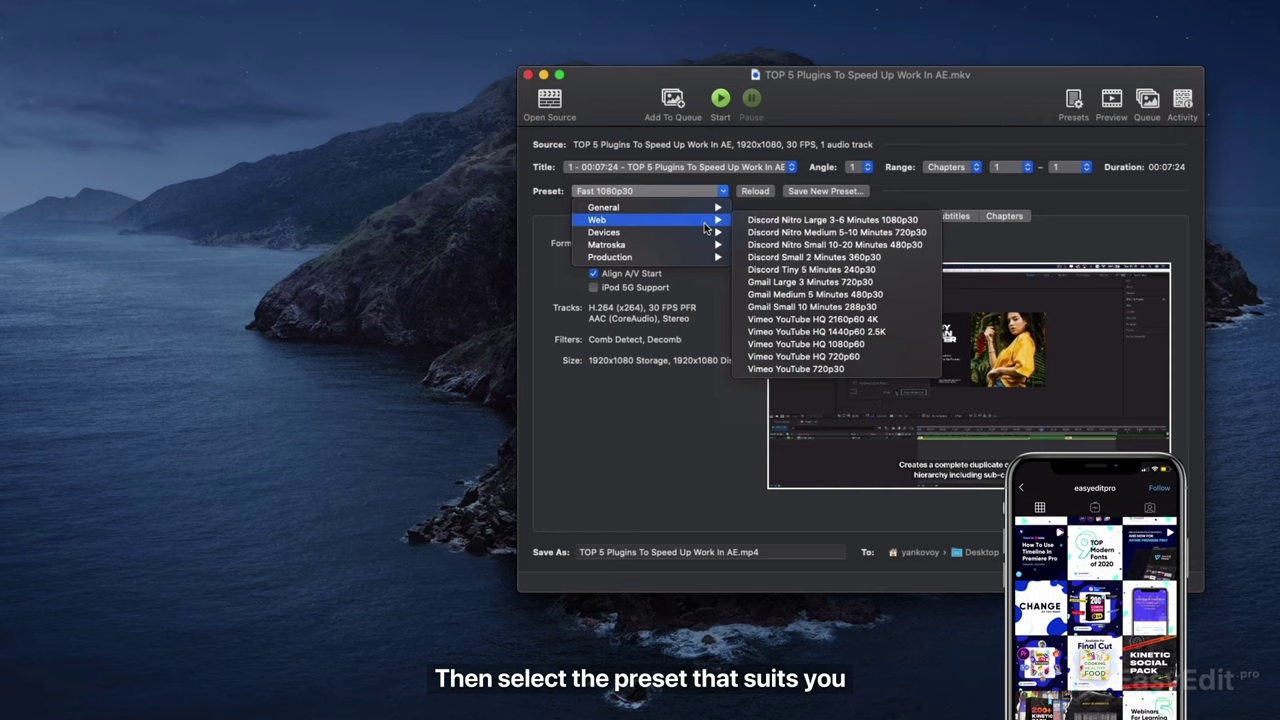
mouse_move(703, 239)
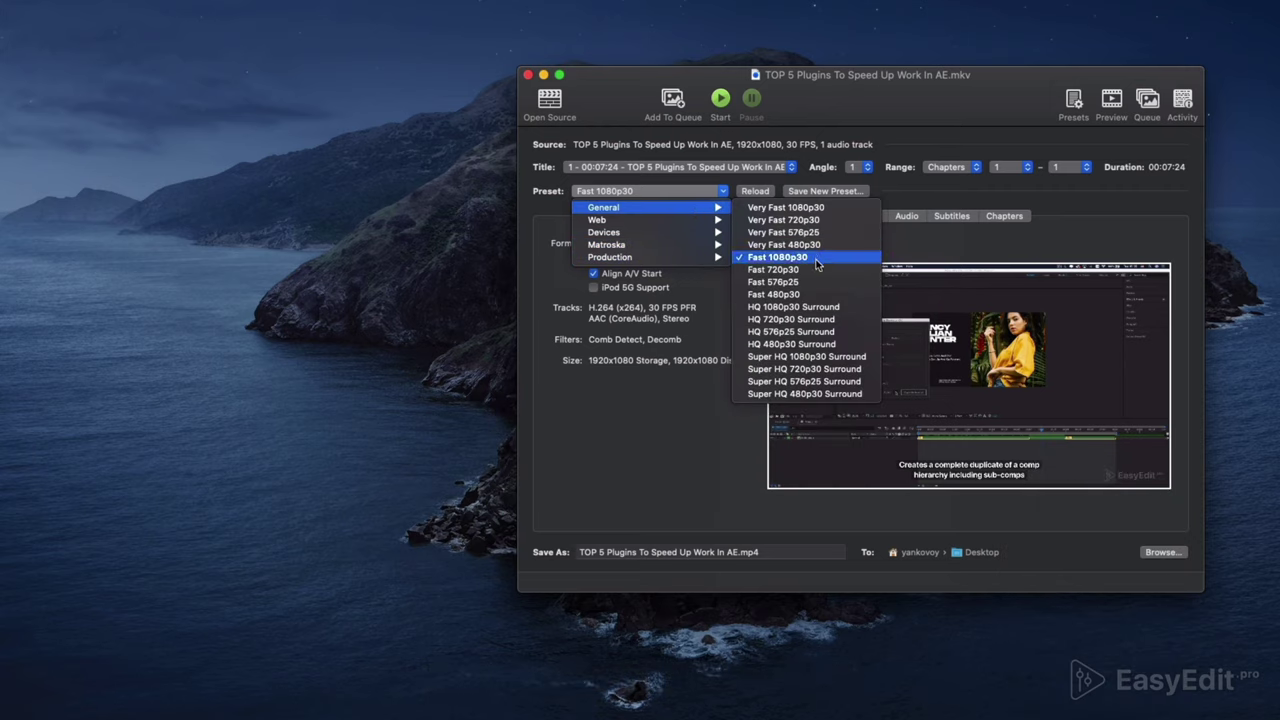
left_click(820, 258)
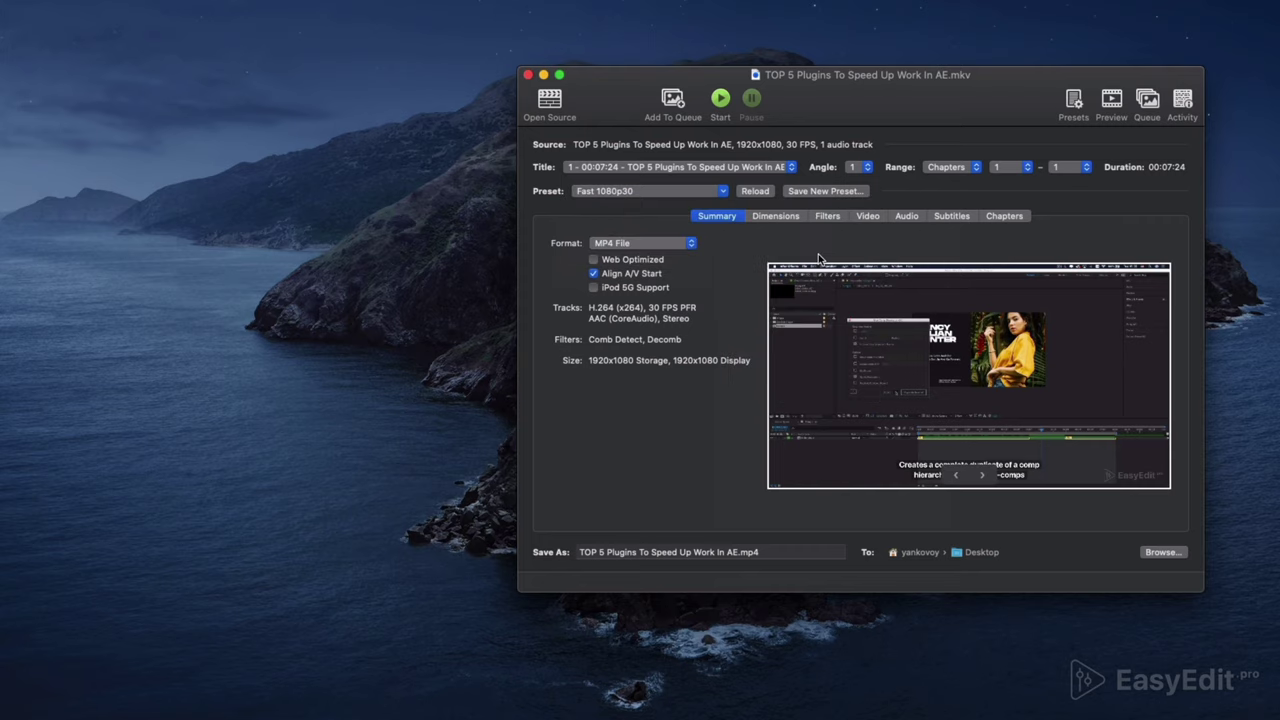
left_click(692, 244)
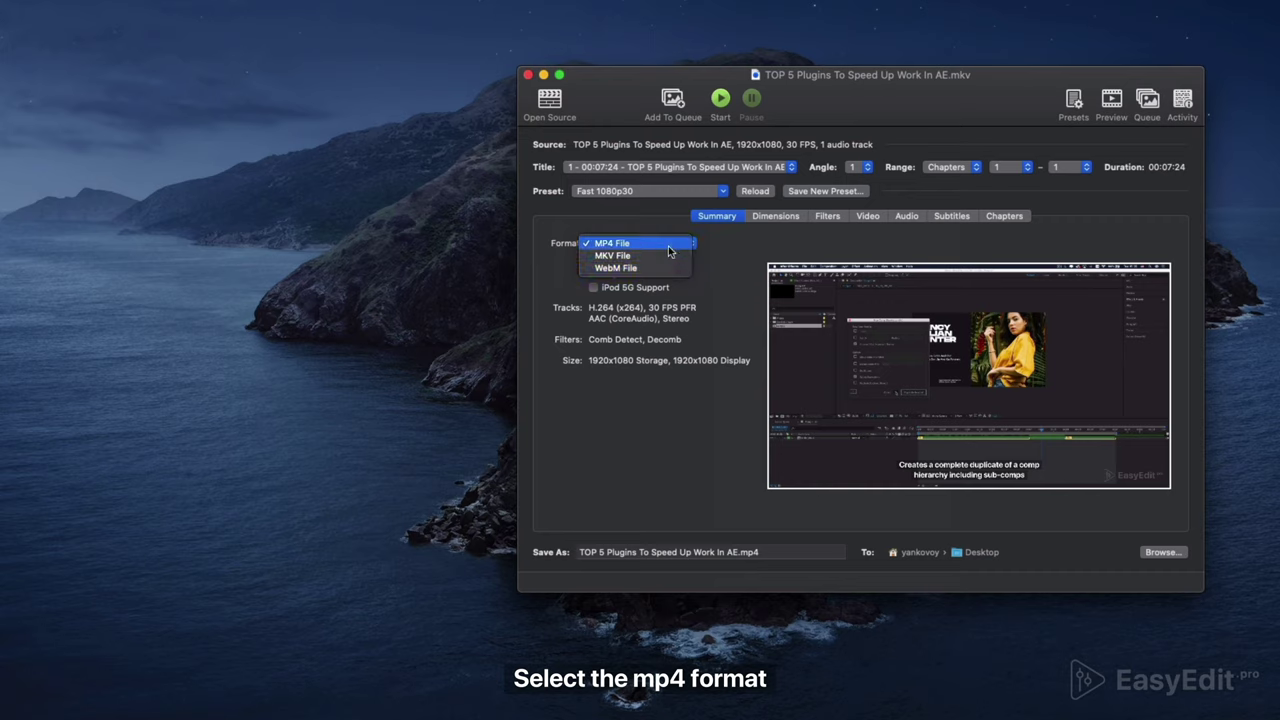
left_click(665, 244)
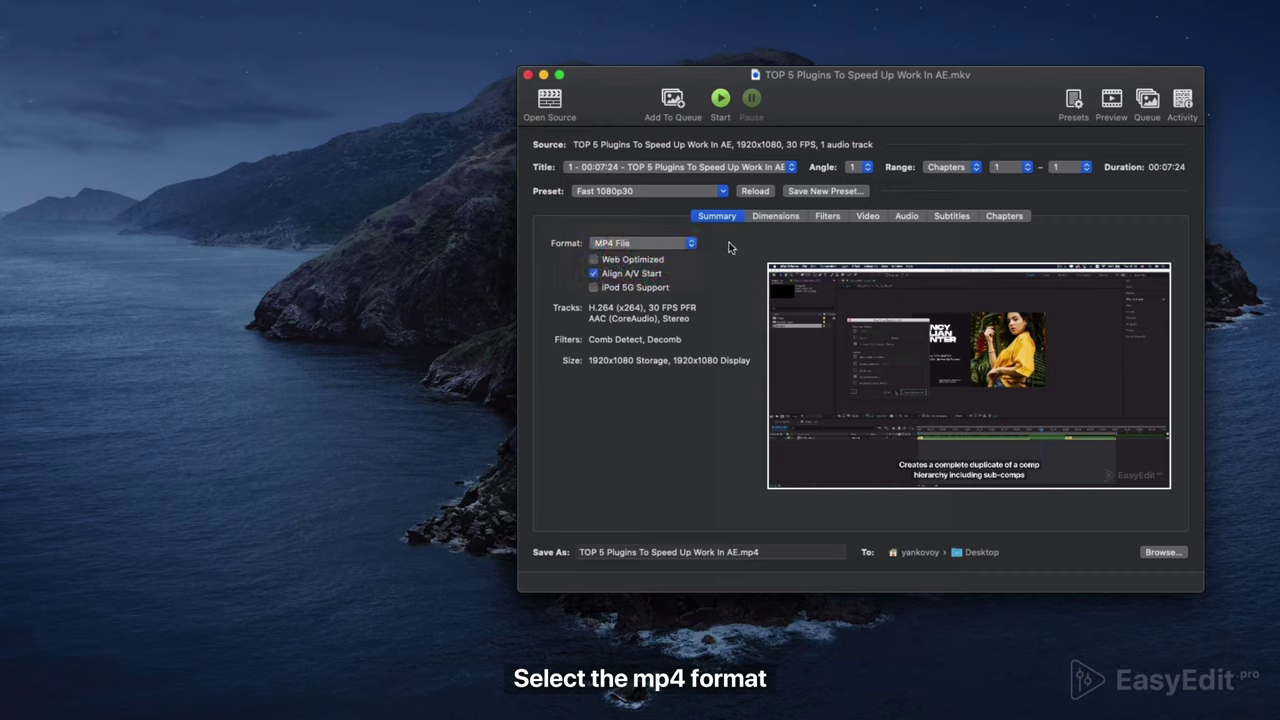
Step: Review the output's dimensions, video encoding and audio track settings, including the available framerates, and return to the summary
left_click(775, 216)
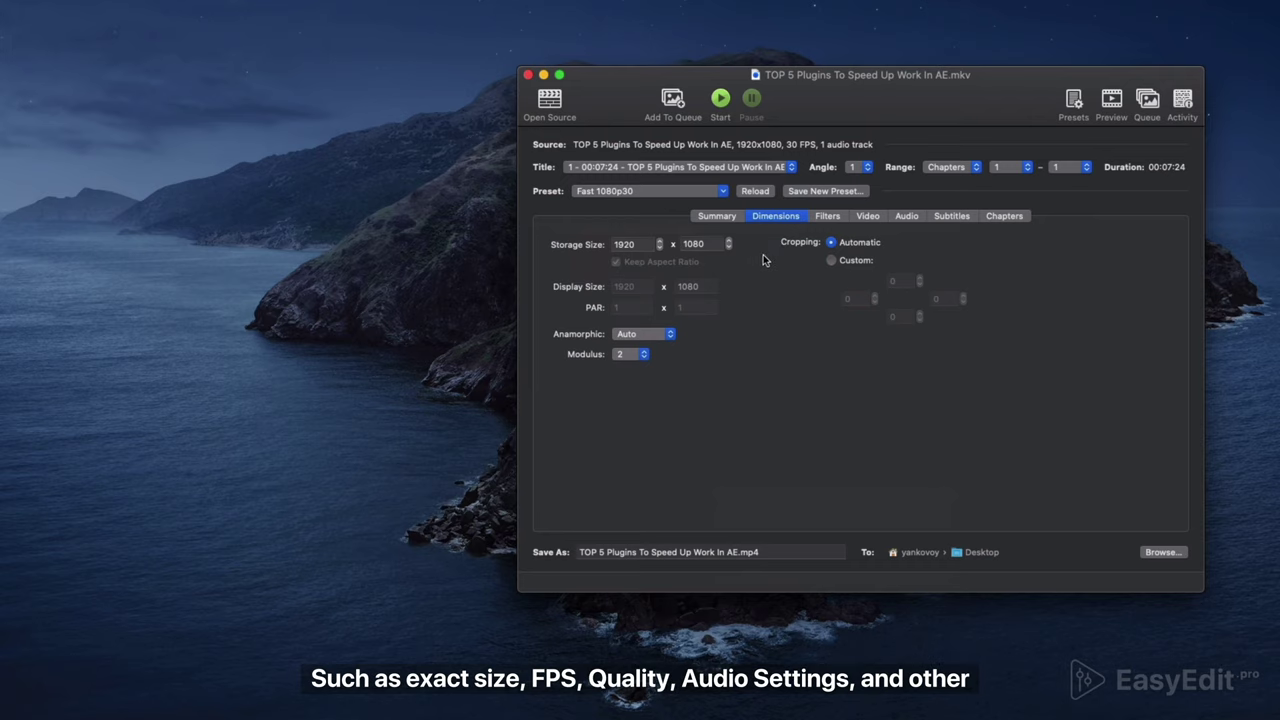
left_click(862, 216)
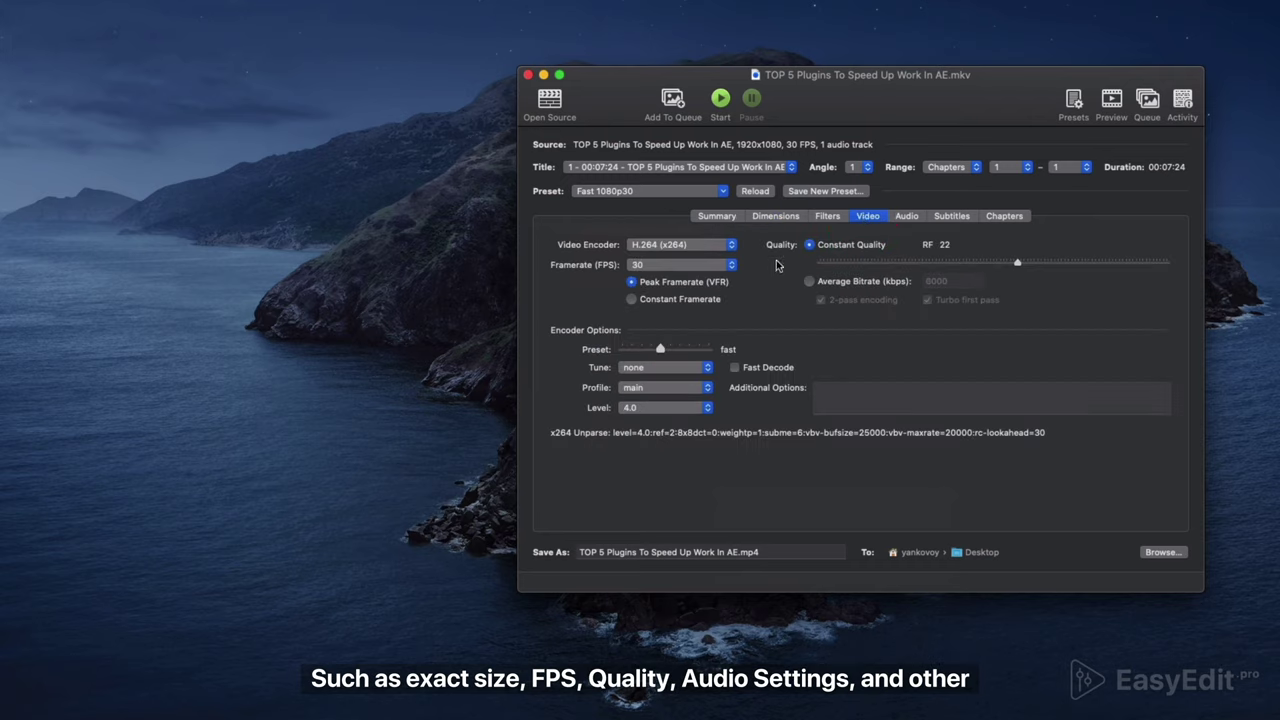
left_click(733, 266)
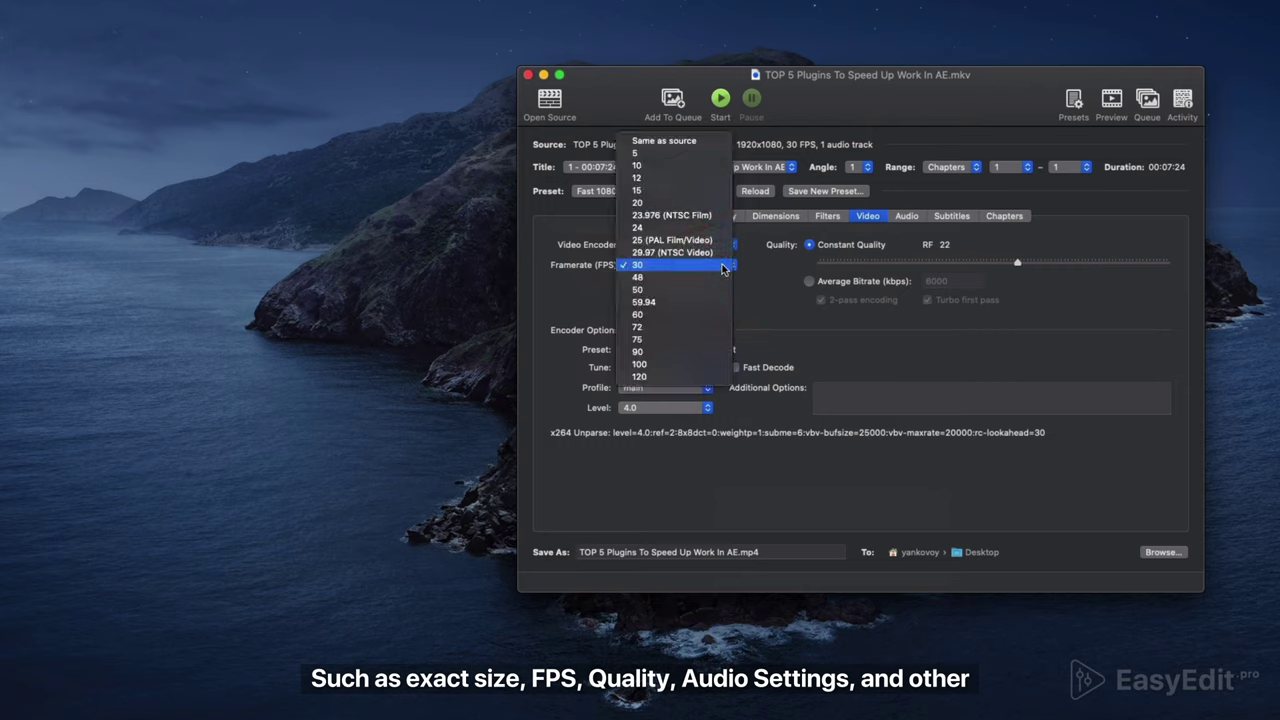
left_click(722, 267)
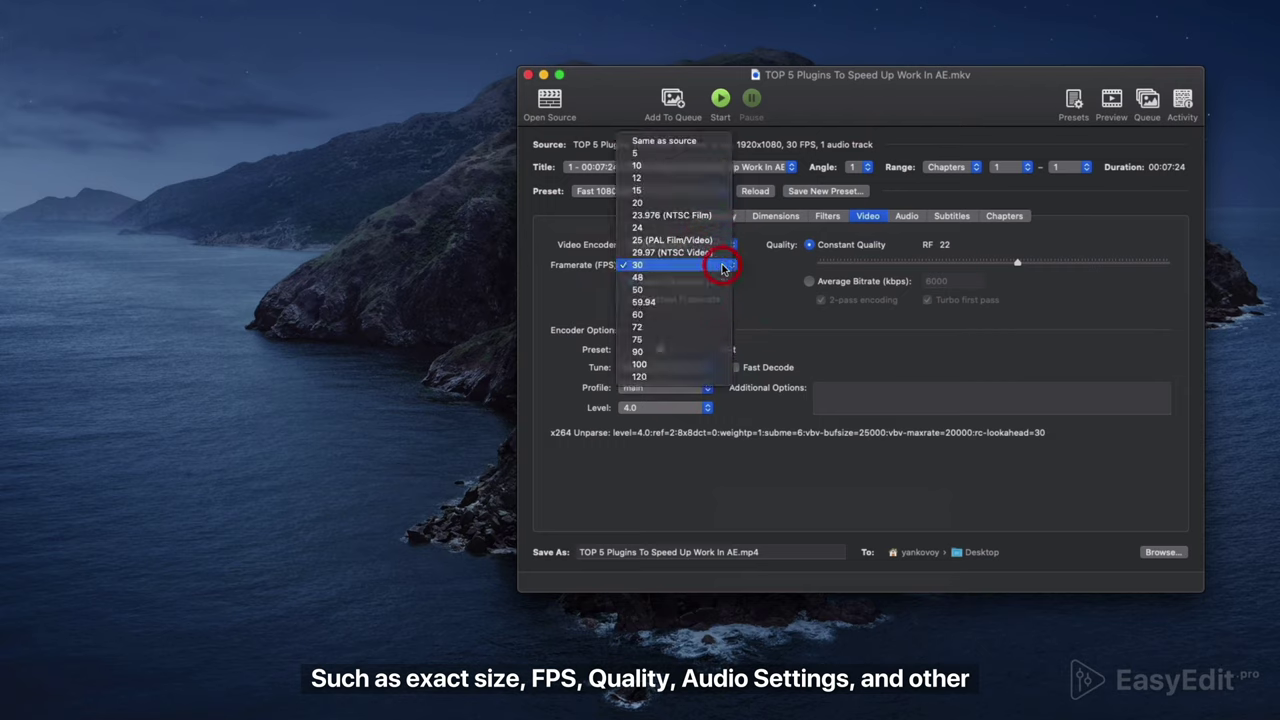
left_click(905, 216)
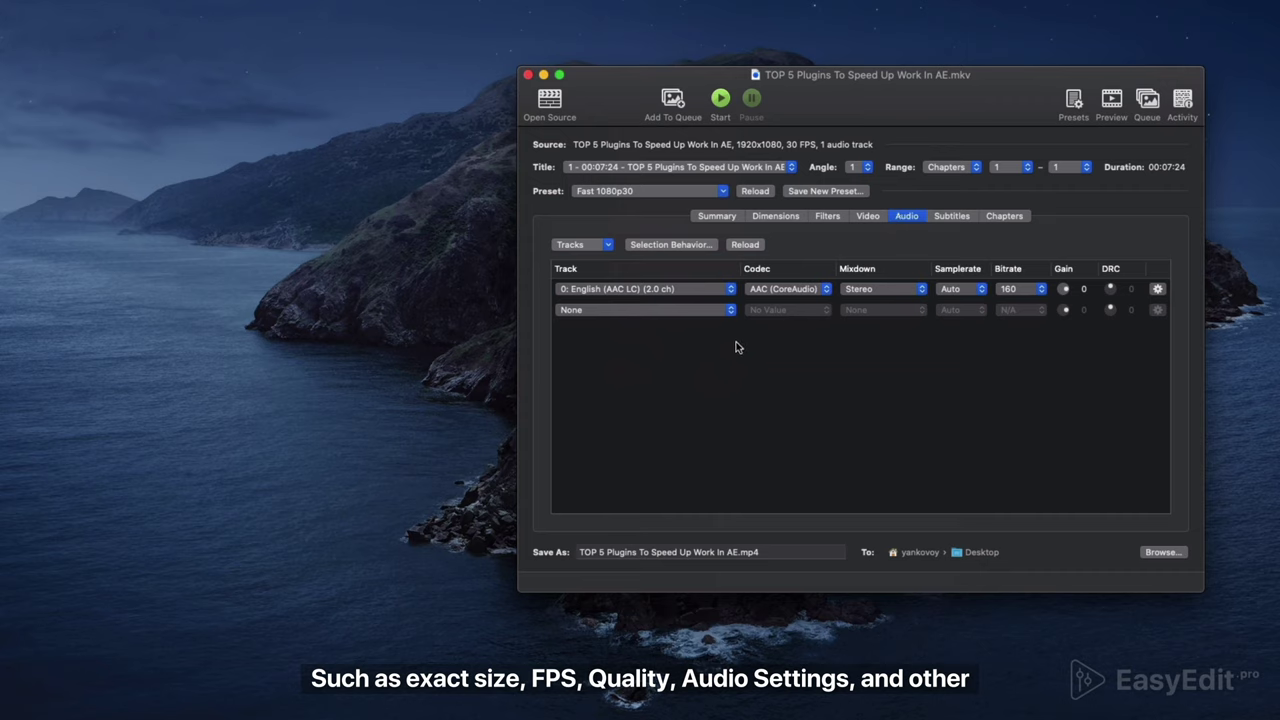
left_click(718, 217)
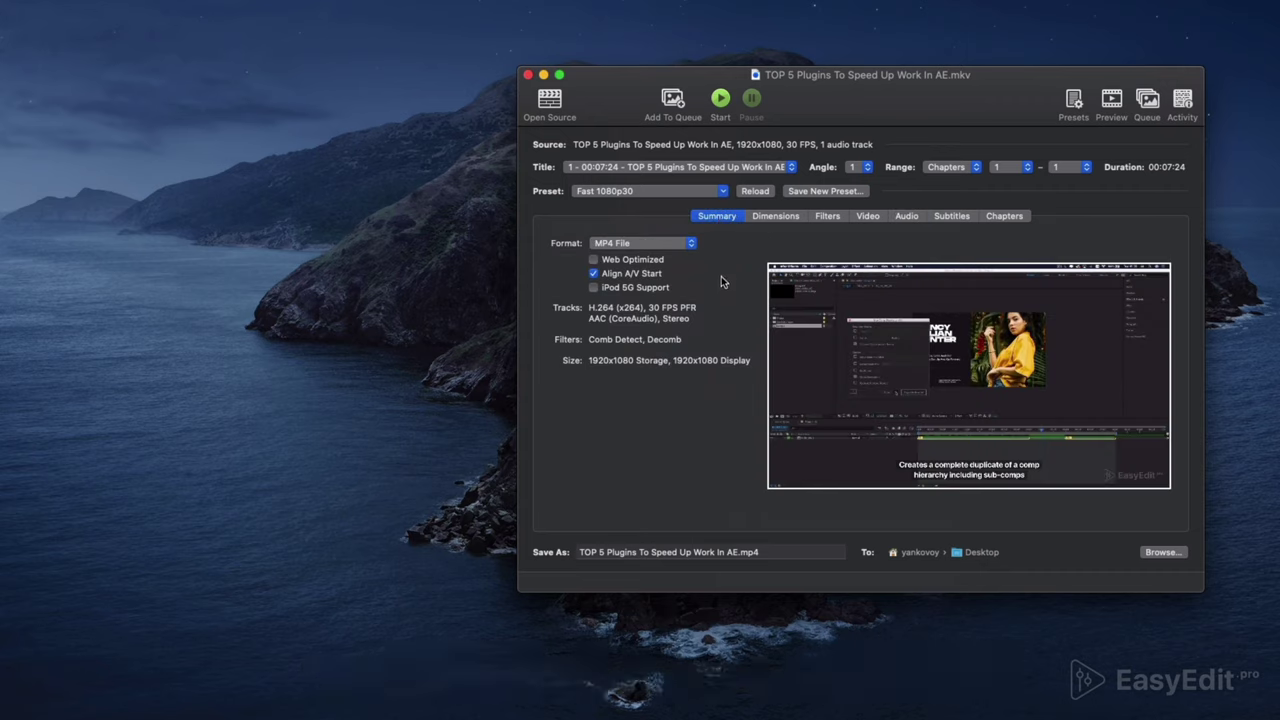
Step: Set the output to "TOP 5 Plugins To Speed Up Work In AE v1.mp4" in the Tutorial folder on the Desktop and start the encode
left_click(1160, 552)
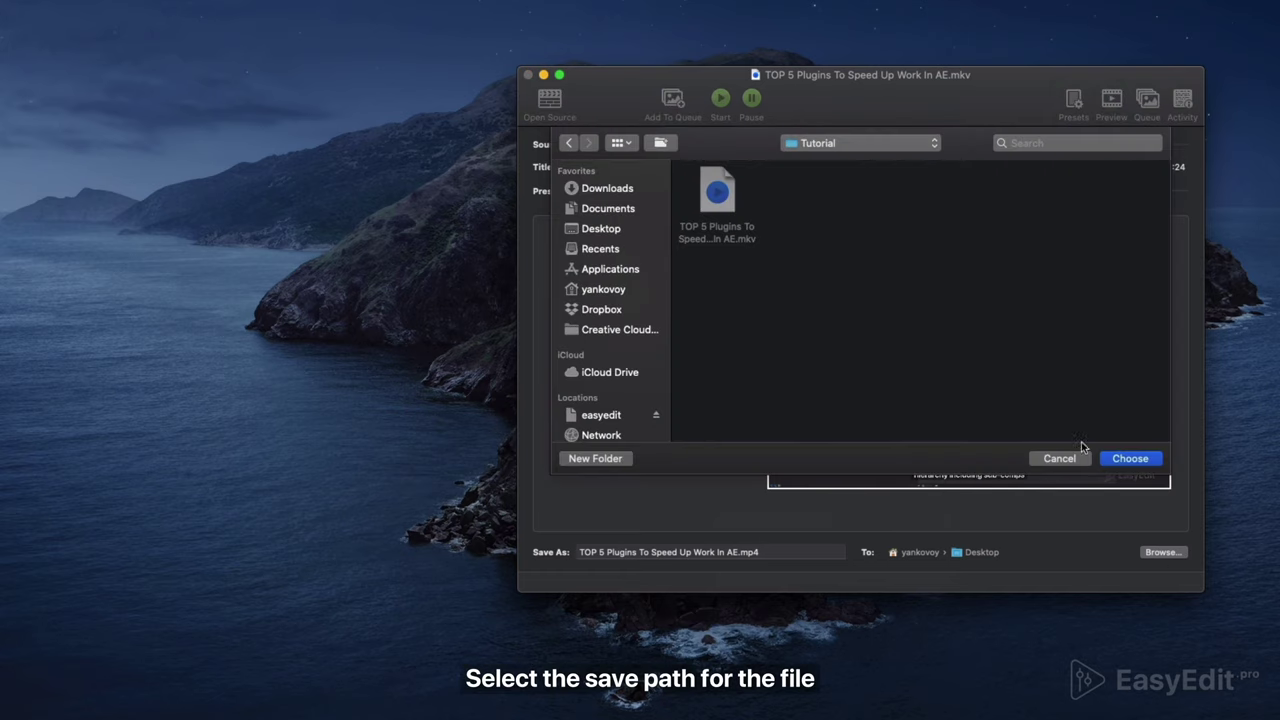
left_click(1130, 458)
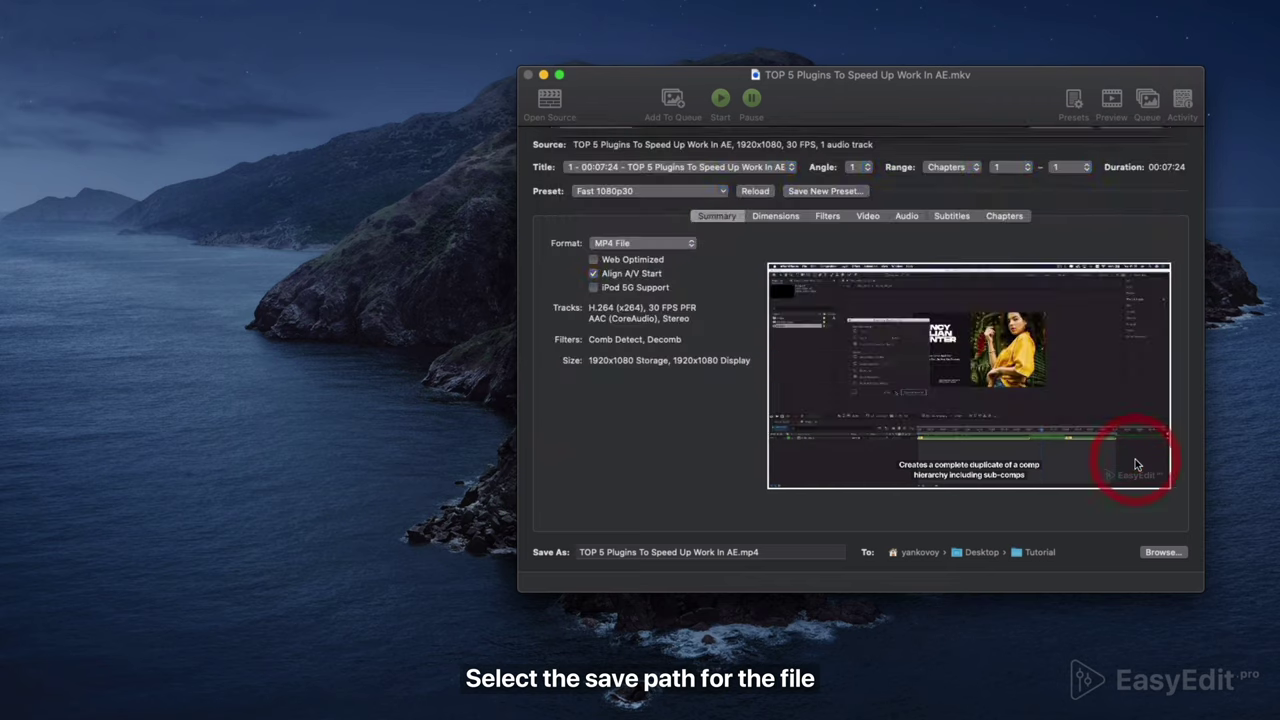
left_click(738, 554)
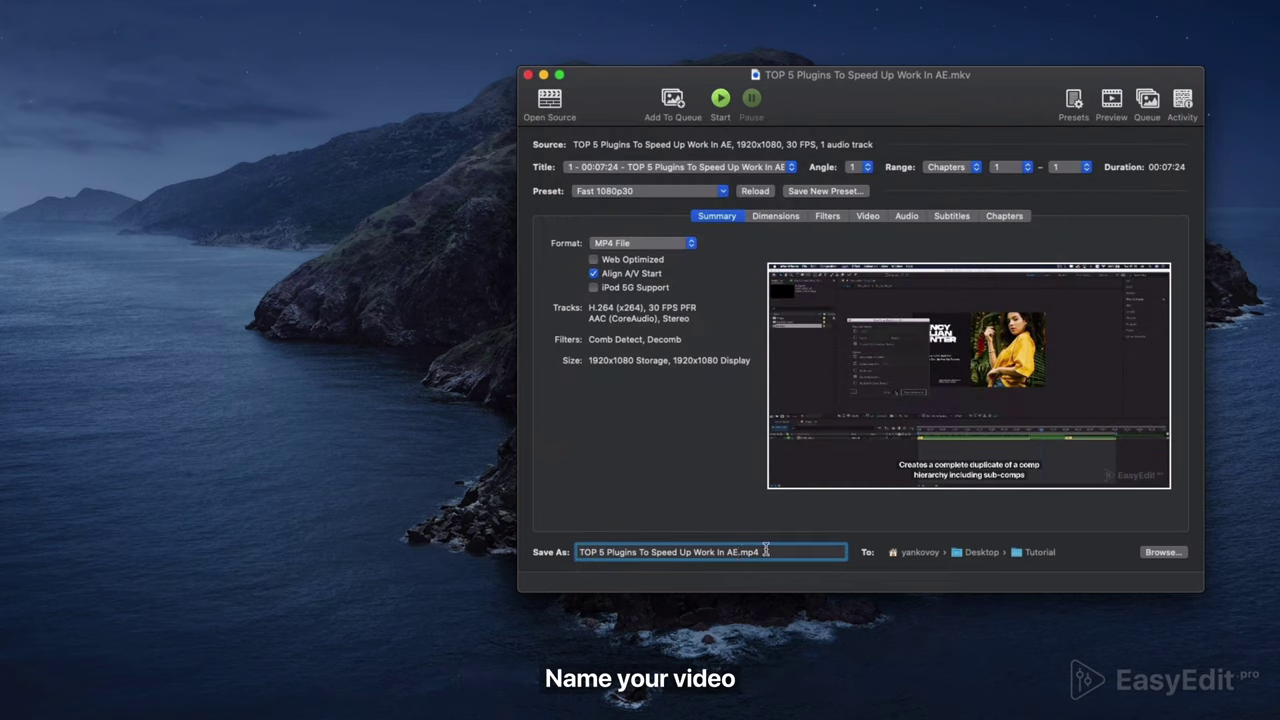
type("v1")
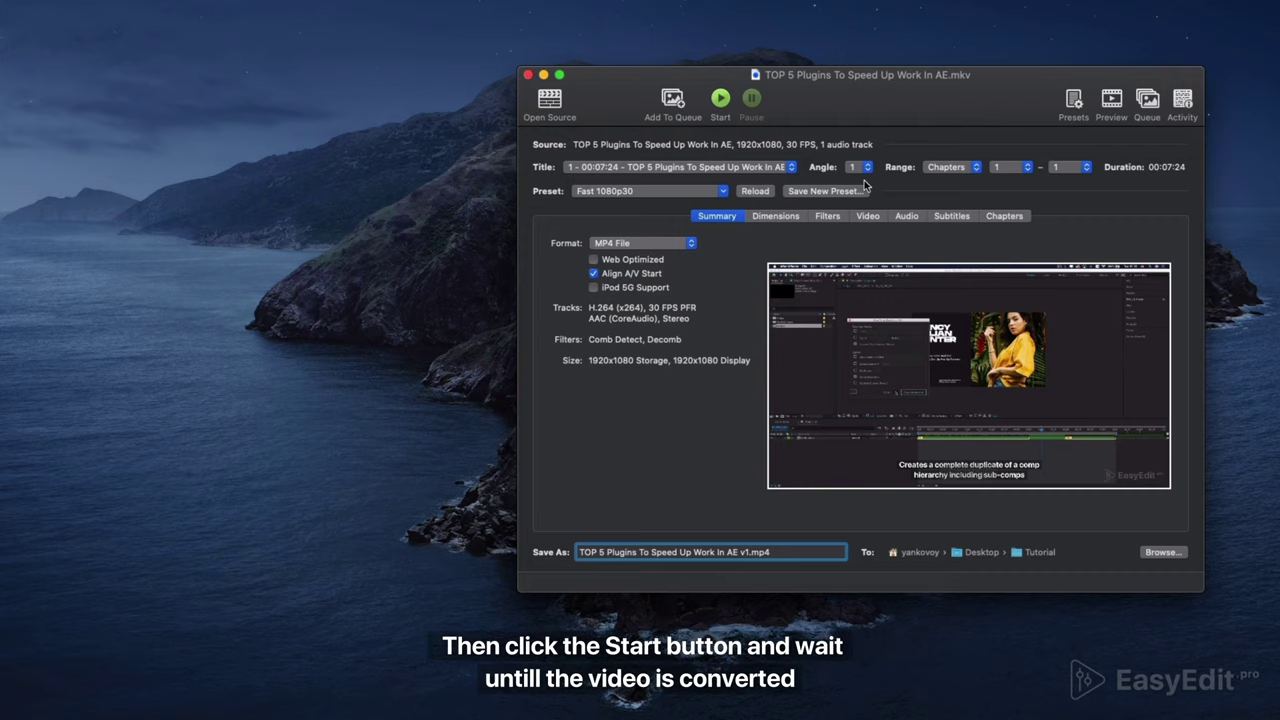
left_click(721, 99)
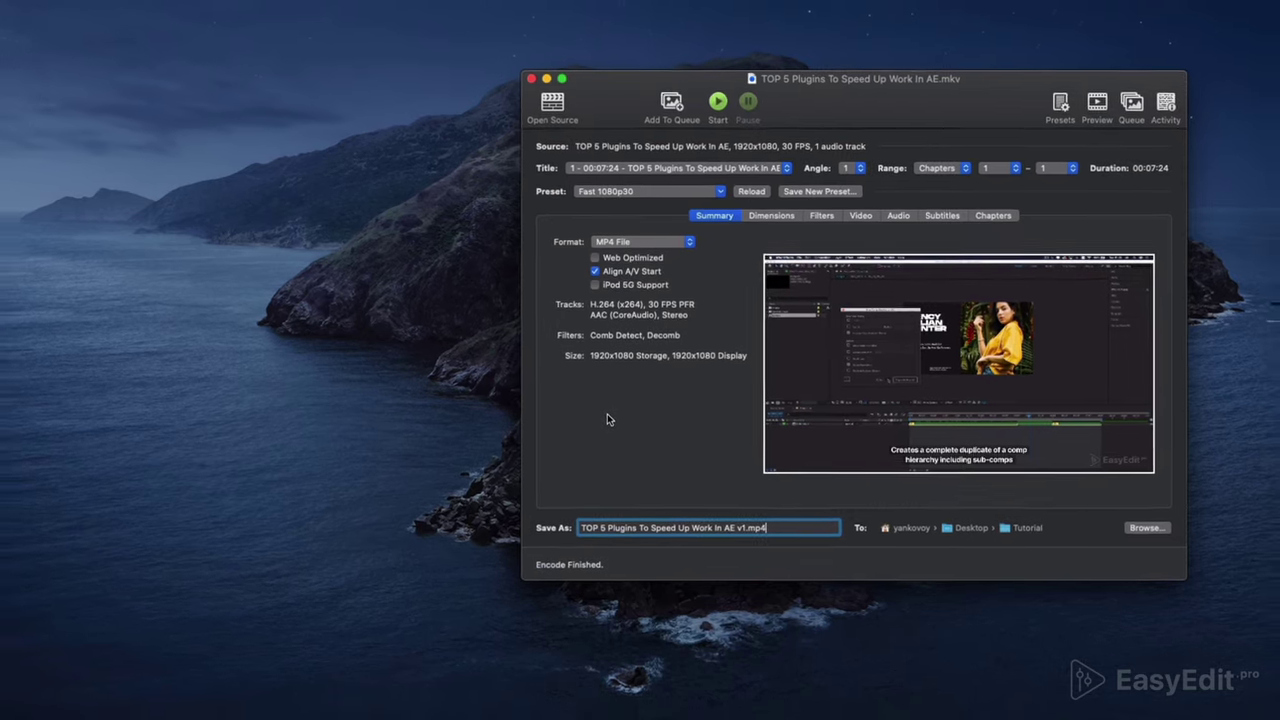
Step: Preview the converted v1 MP4 from the Tutorial folder in Finder, checking playback at several points, and close the preview
left_click(46, 55)
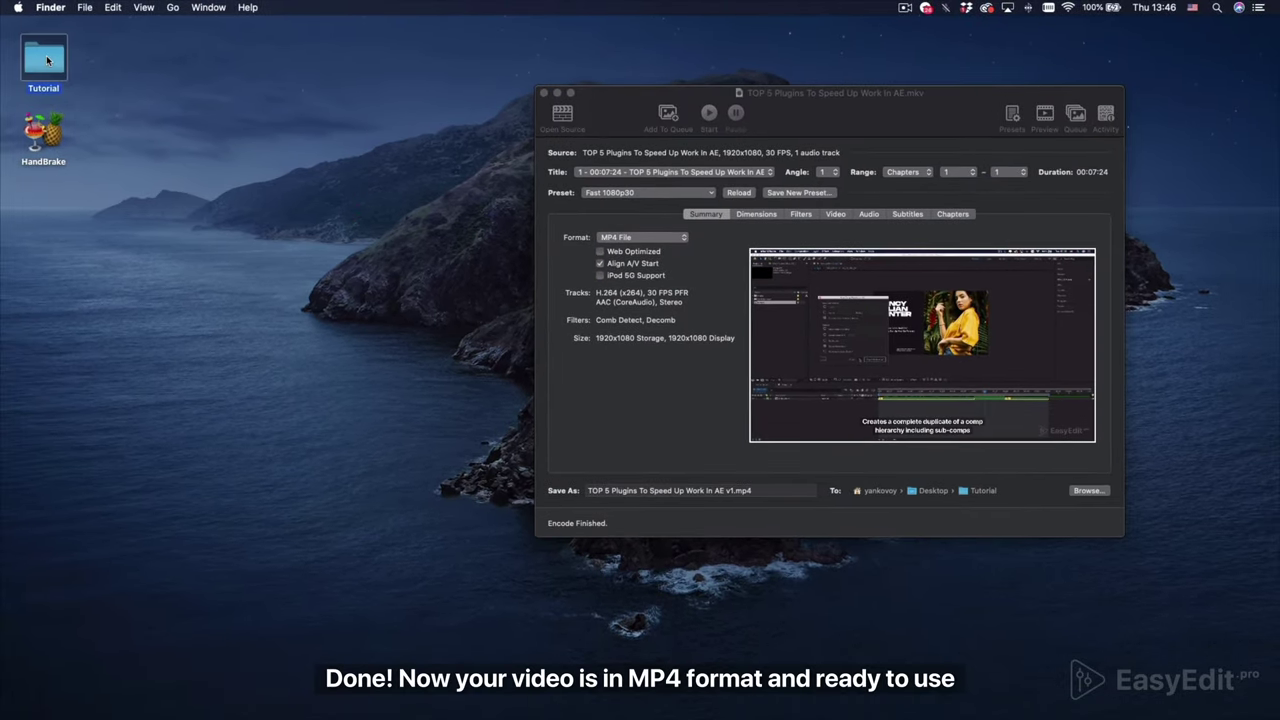
double_click(46, 59)
left_click(293, 162)
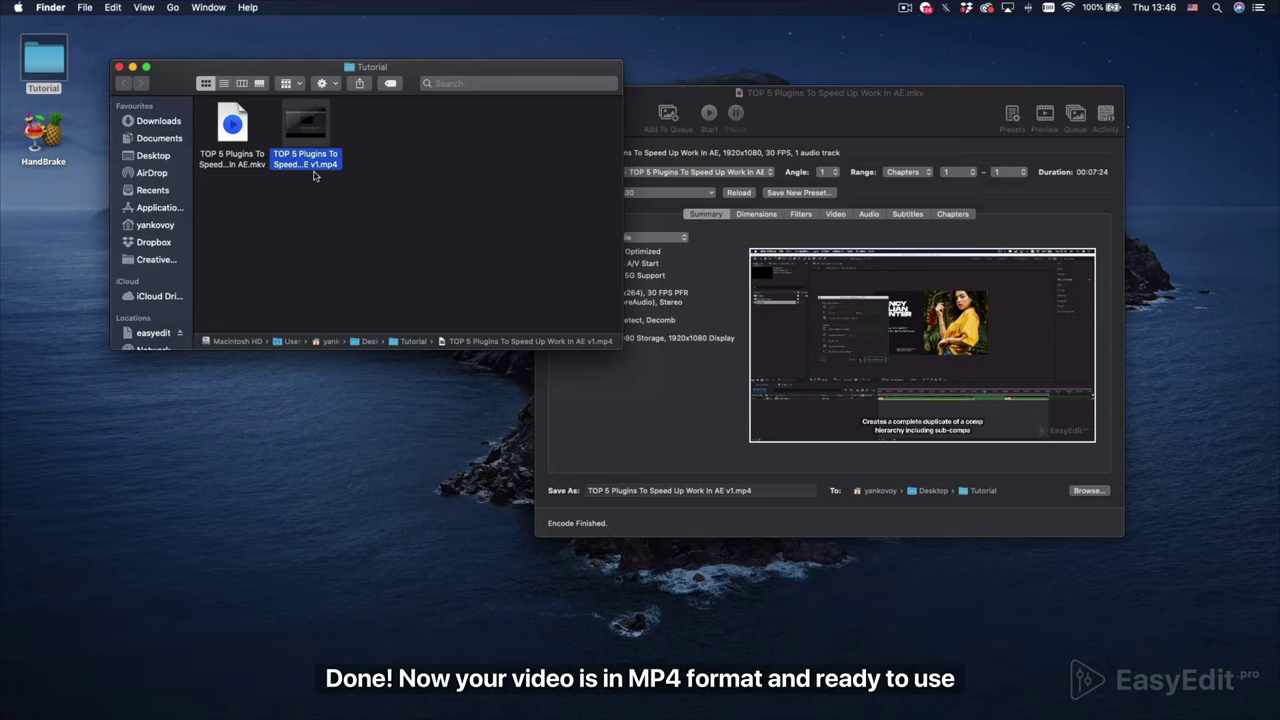
key("space")
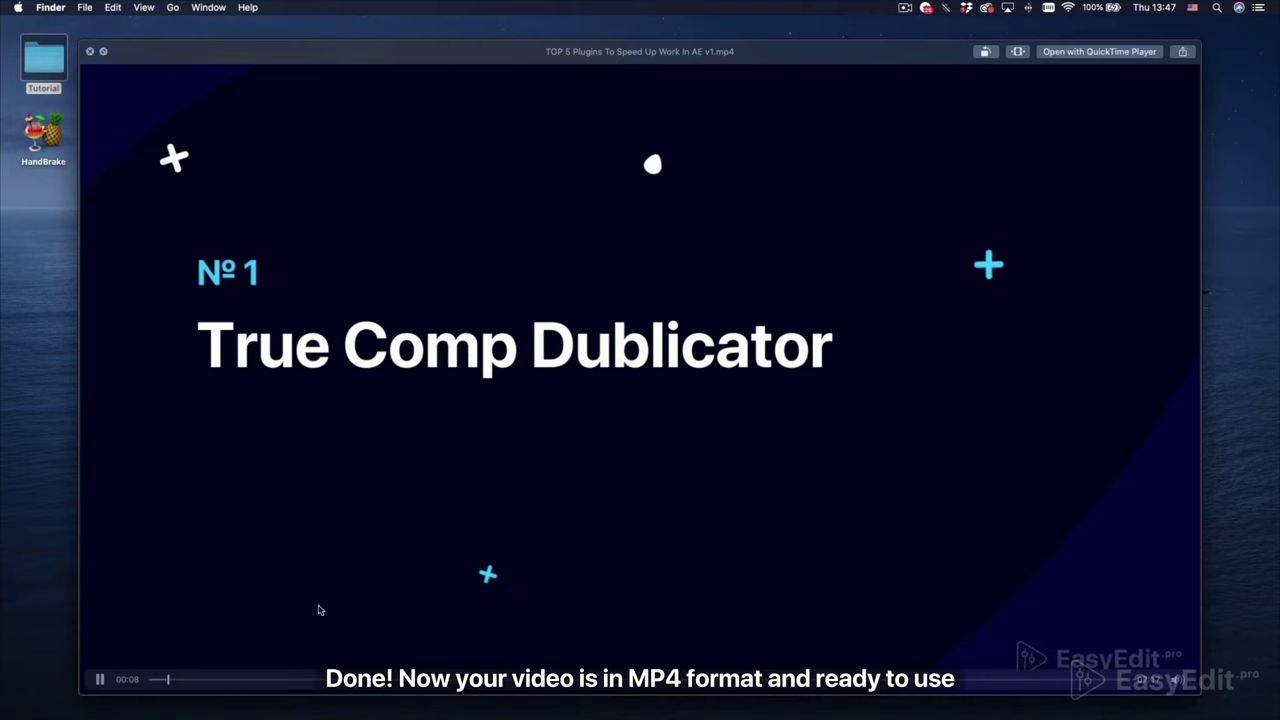
left_click(292, 679)
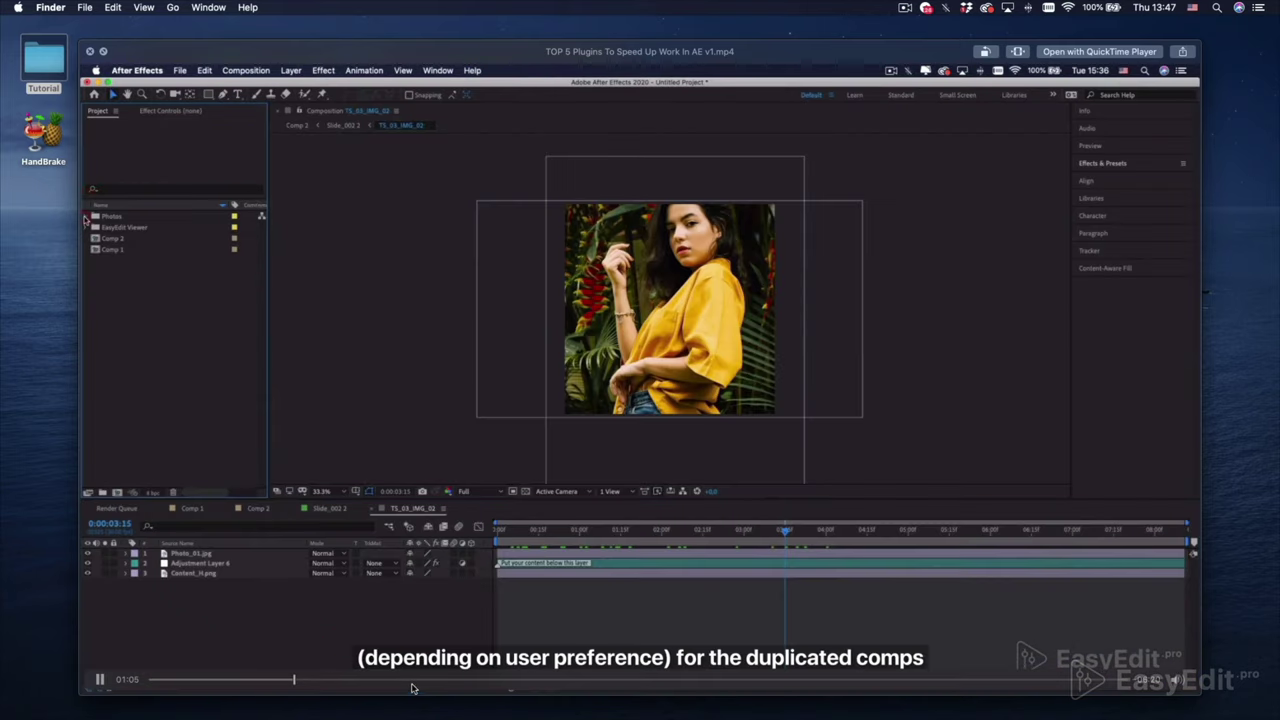
left_click(511, 681)
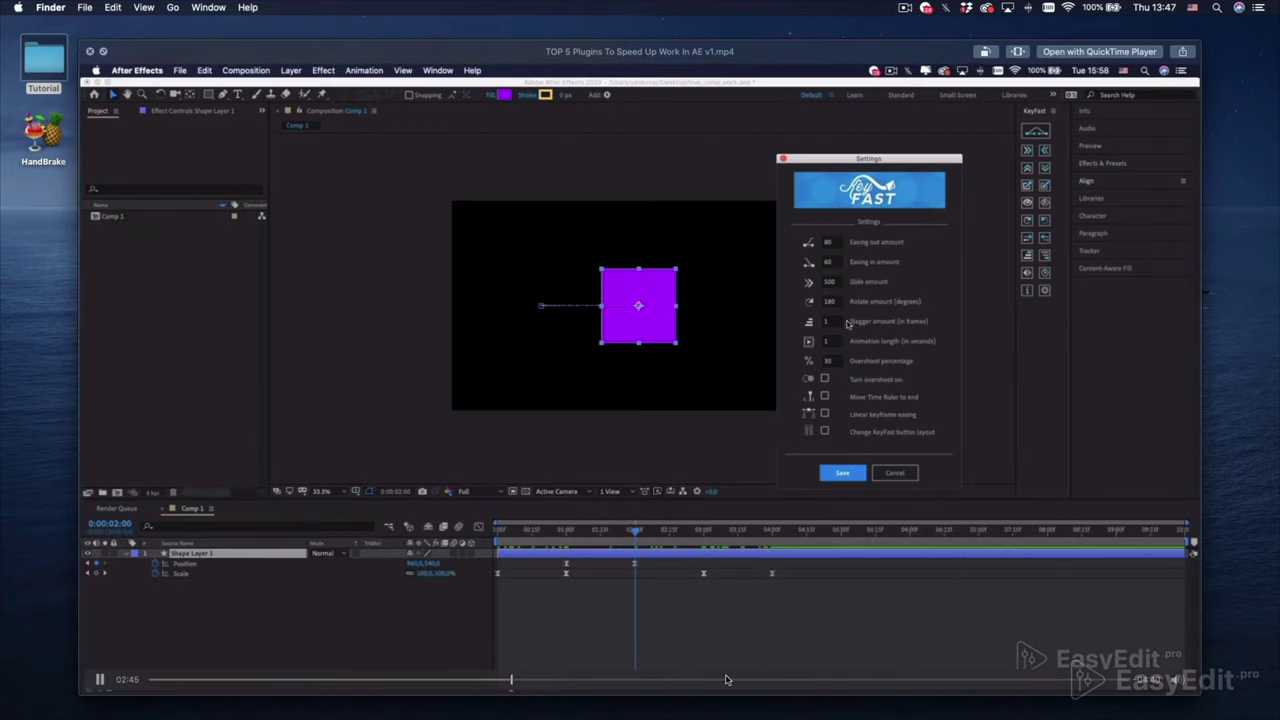
left_click(757, 681)
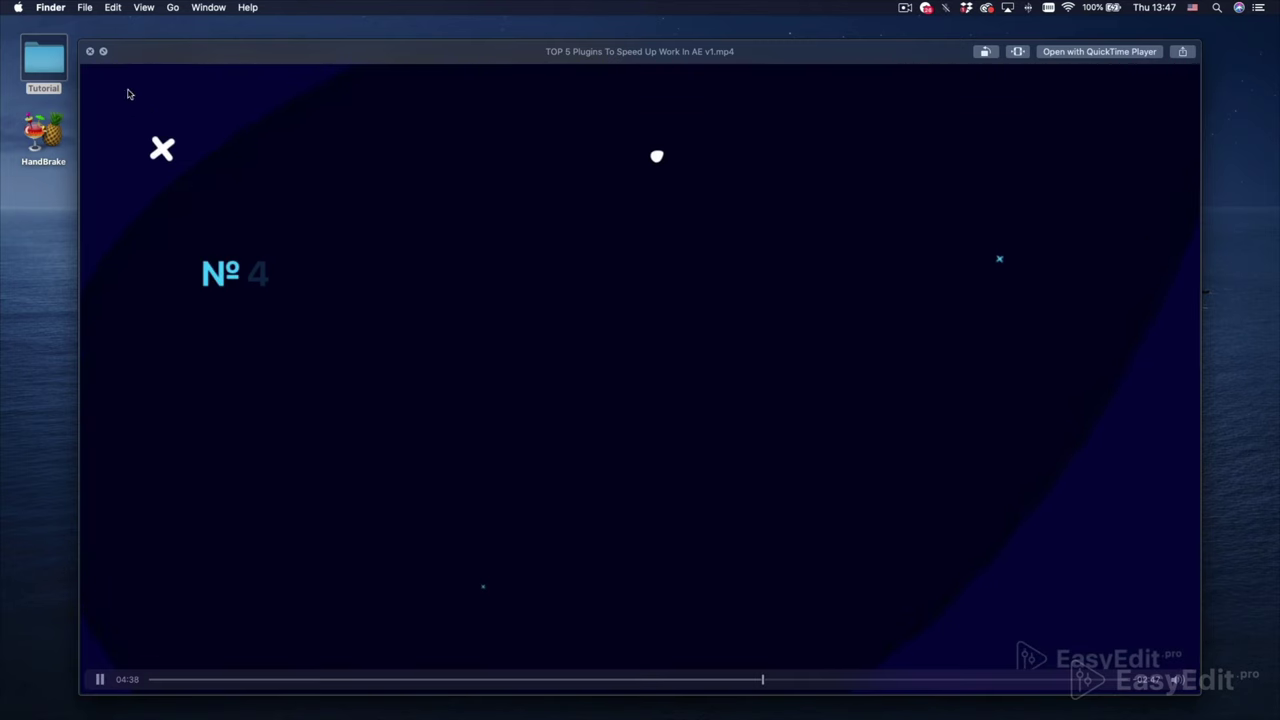
left_click(90, 51)
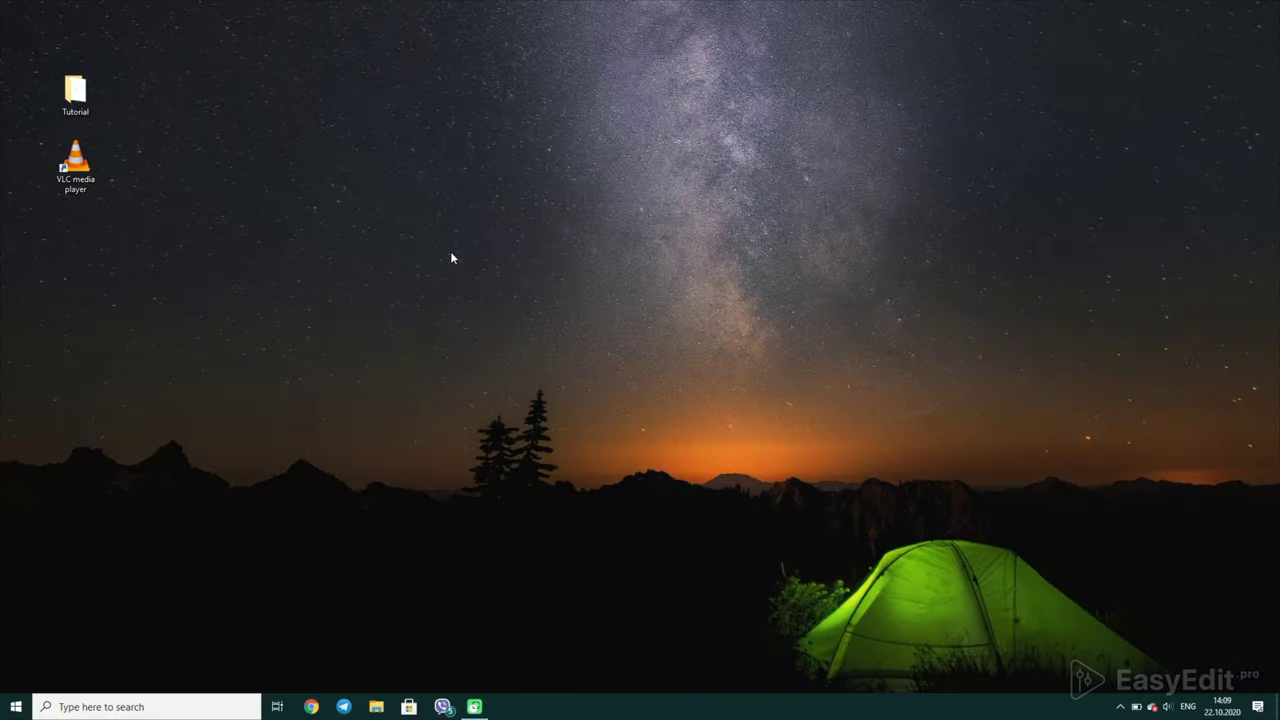
Step: Check the source MKV file in the Tutorial folder on the Windows desktop and close the folder
double_click(77, 96)
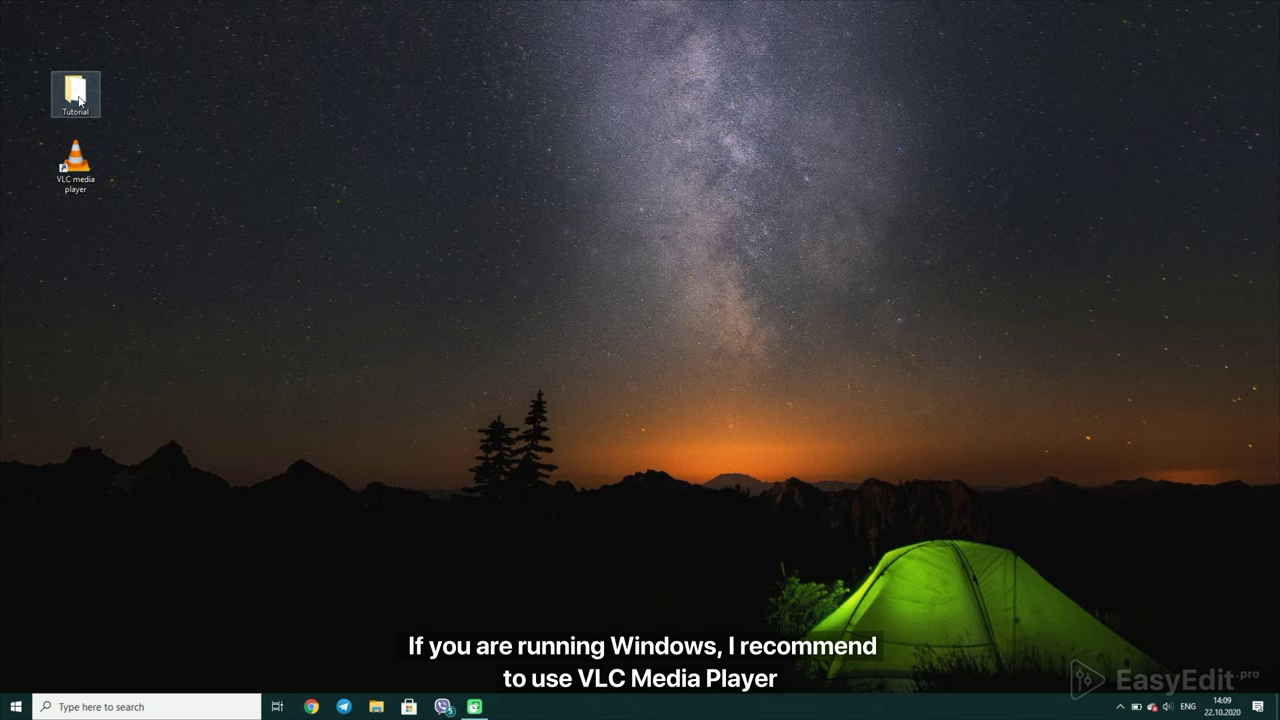
left_click(525, 285)
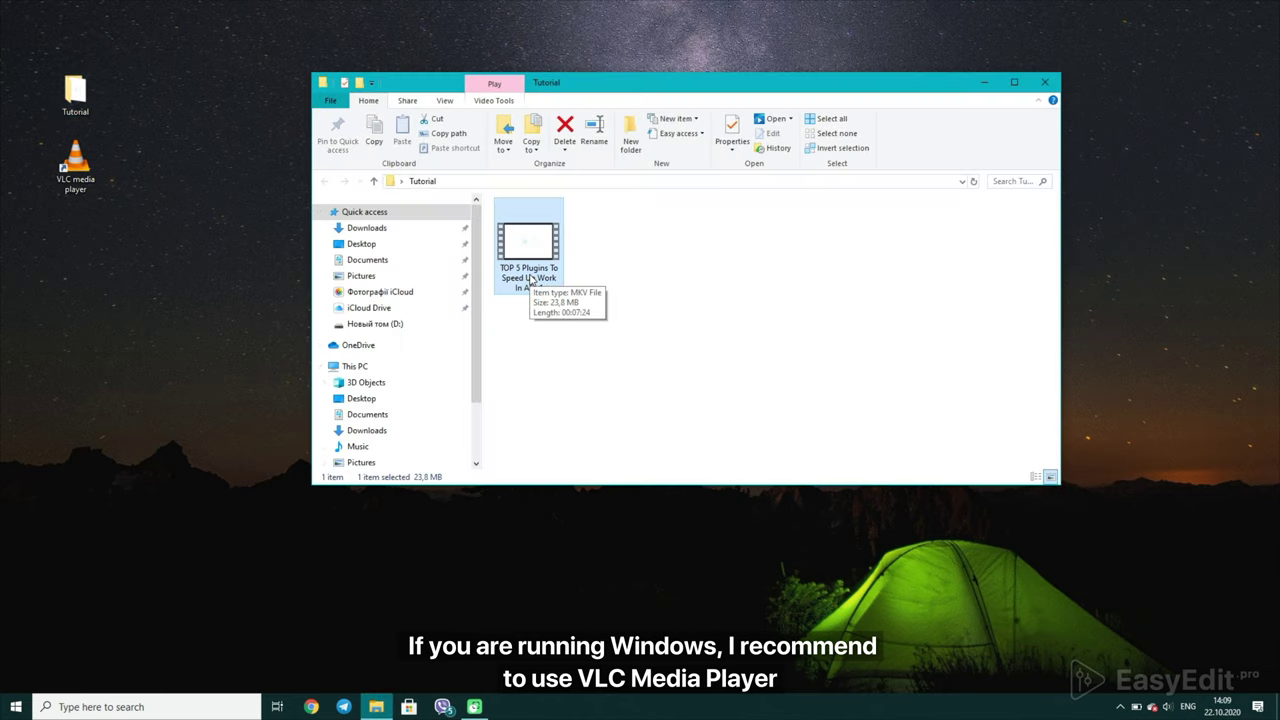
left_click(1045, 83)
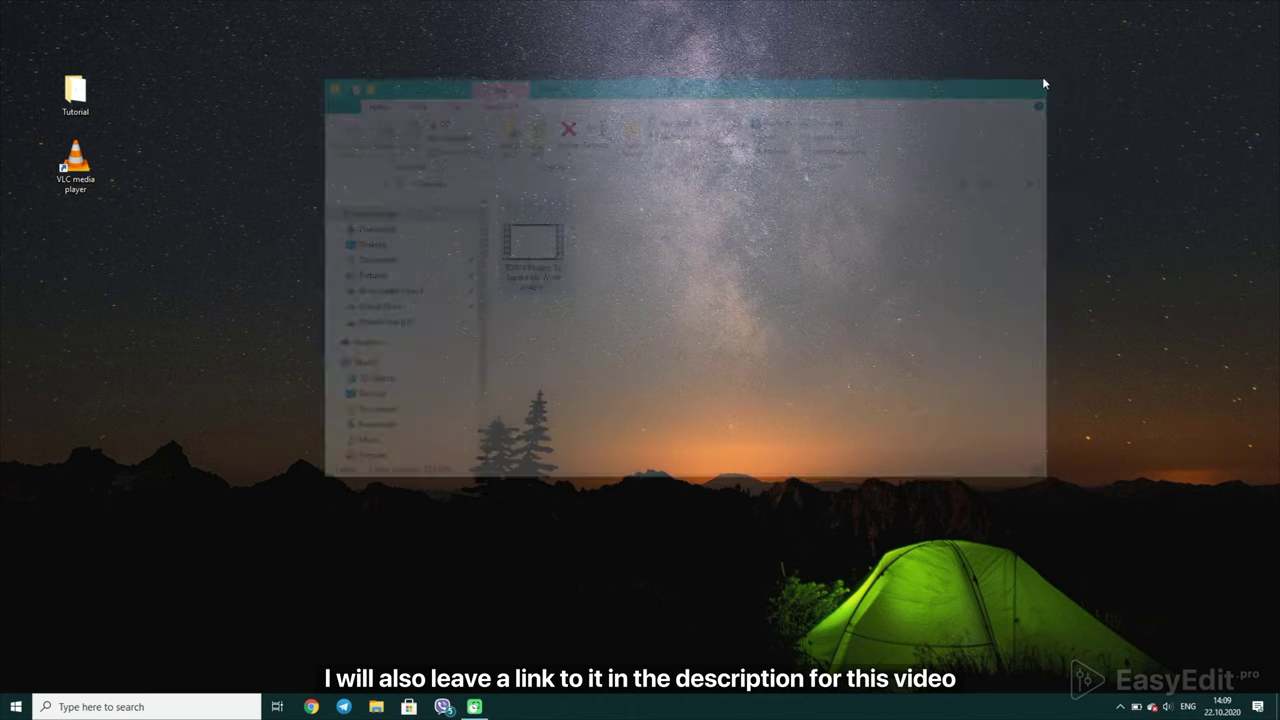
Step: Open VLC media player and add "TOP 5 Plugins To Speed Up Work In AE v1.mkv" from the Tutorial folder as the file to convert
left_click(80, 177)
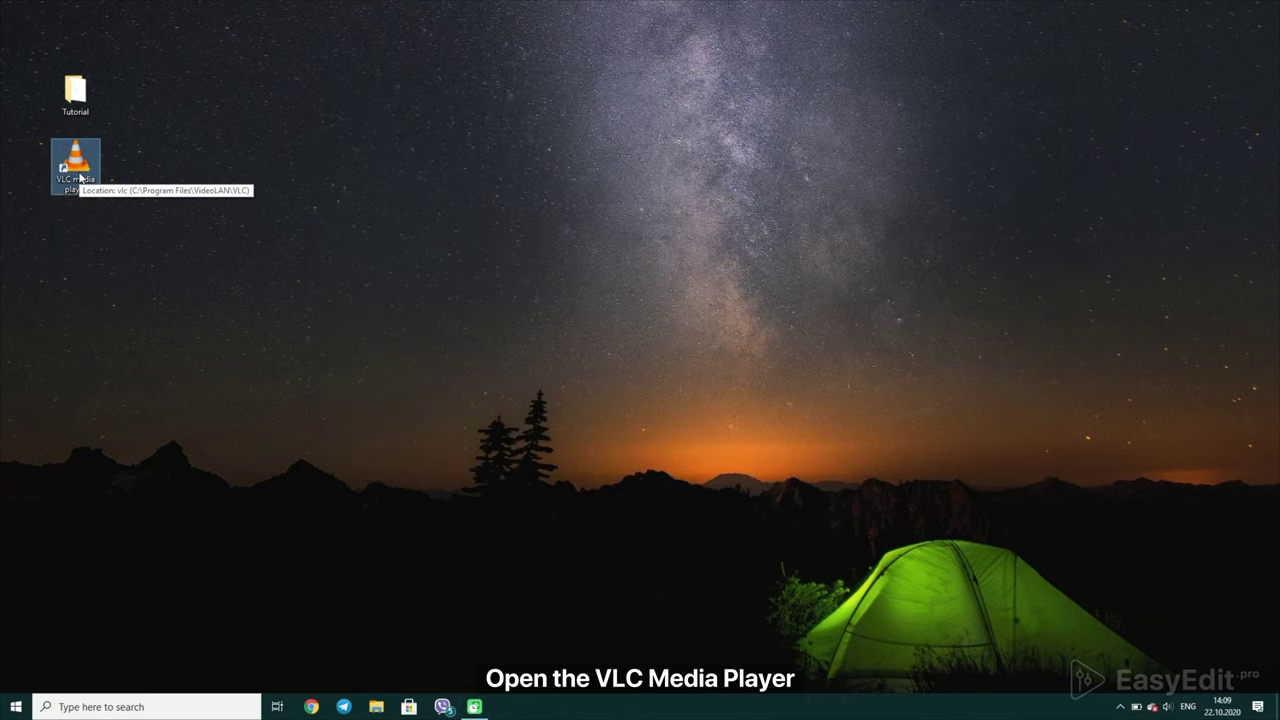
double_click(80, 177)
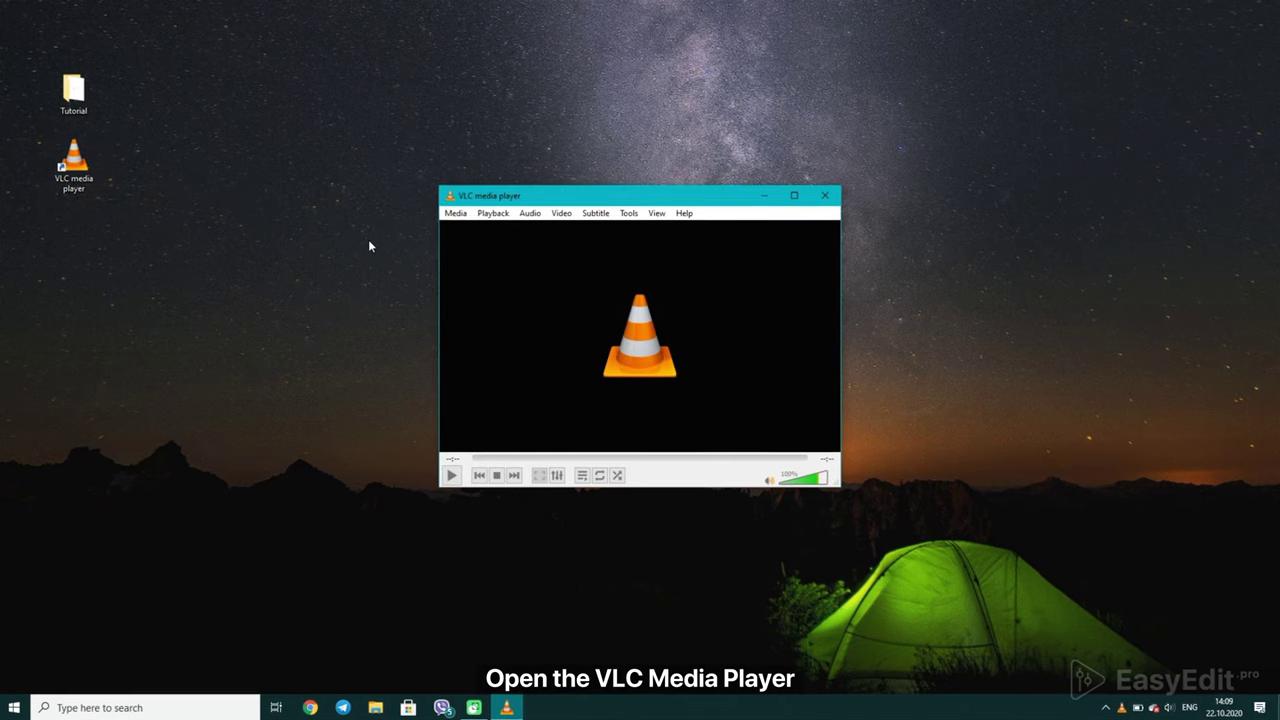
left_click(453, 214)
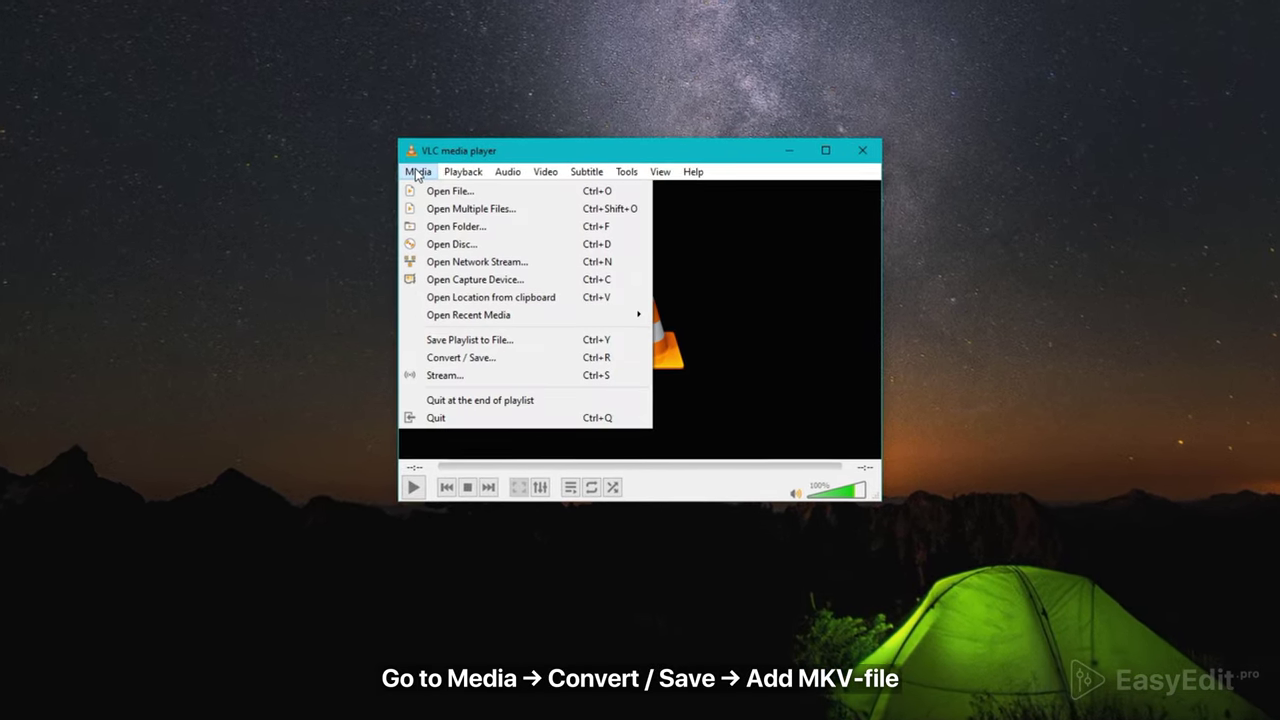
left_click(539, 360)
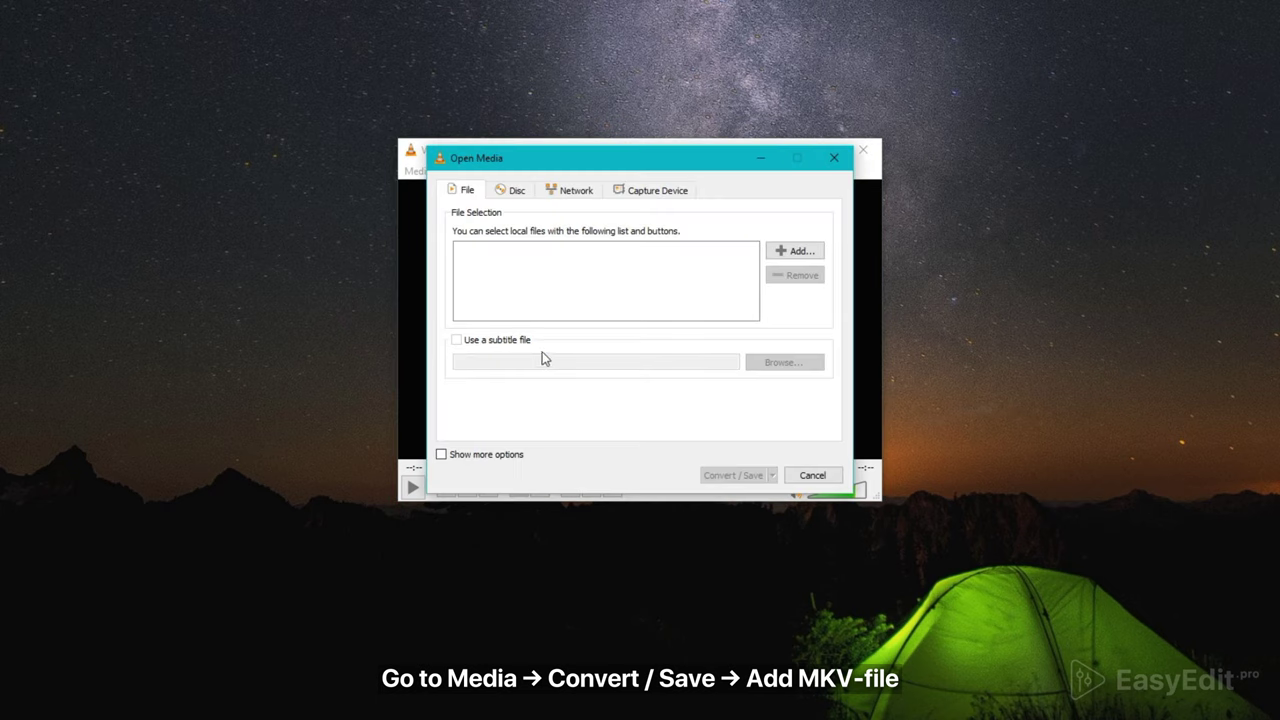
left_click(795, 252)
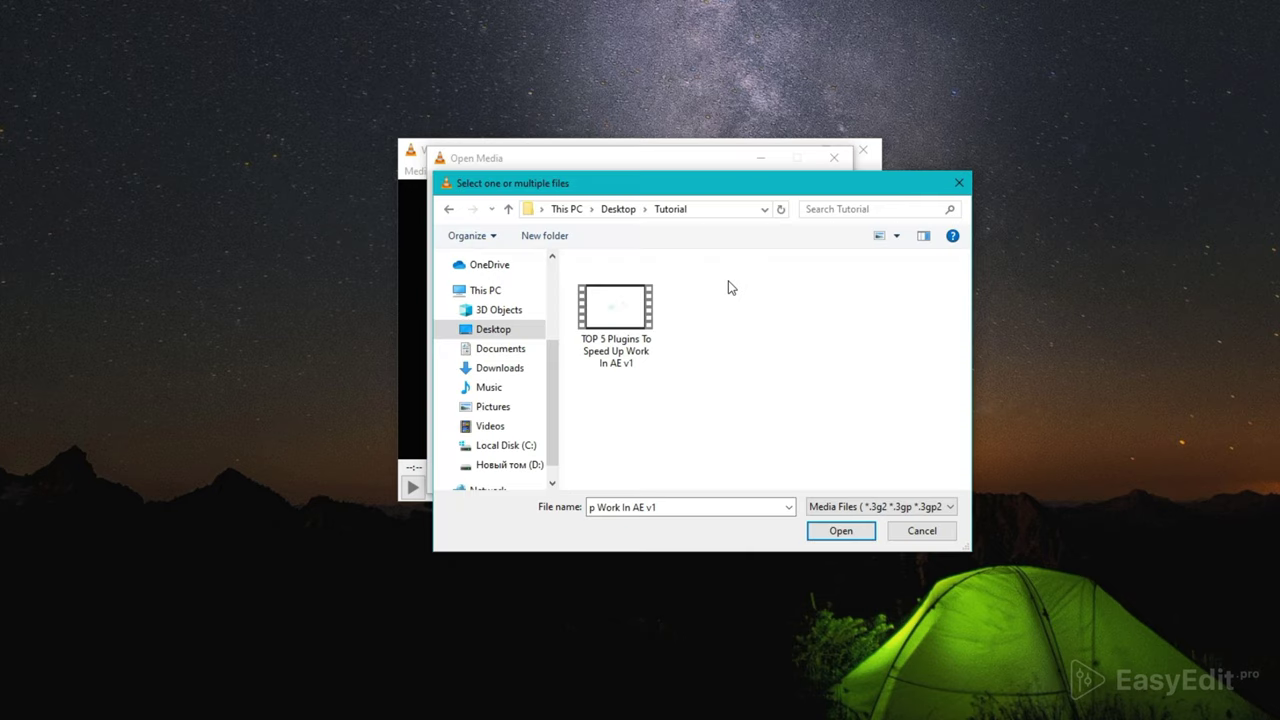
left_click(631, 365)
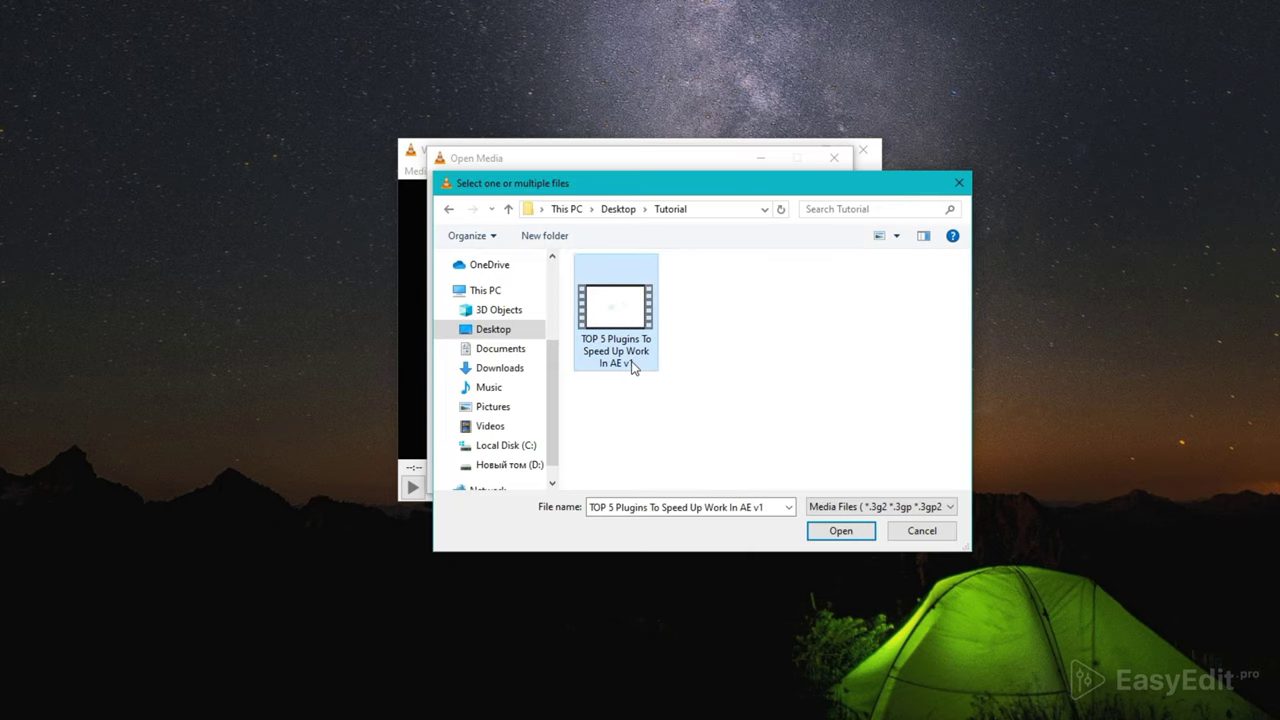
left_click(826, 531)
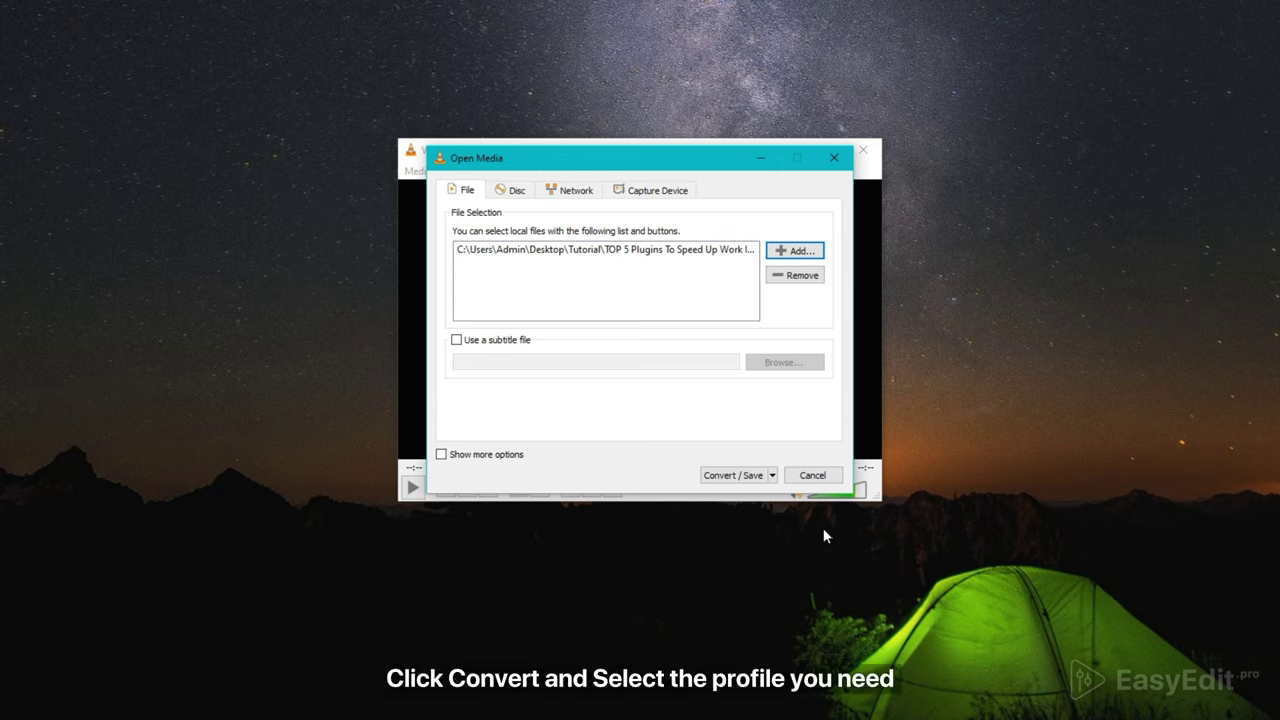
Step: Proceed to the conversion settings, look through the available profiles and choose "Video - H.264 + MP3 (MP4)"
left_click(727, 476)
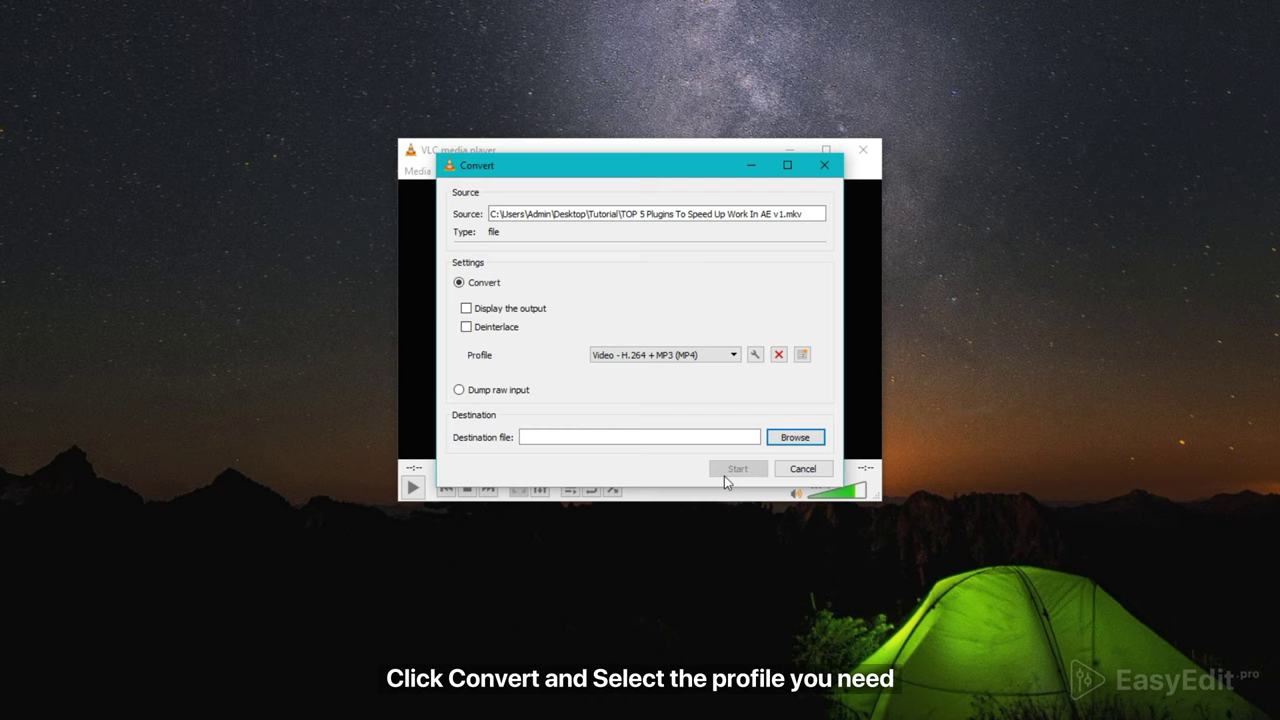
left_click(727, 355)
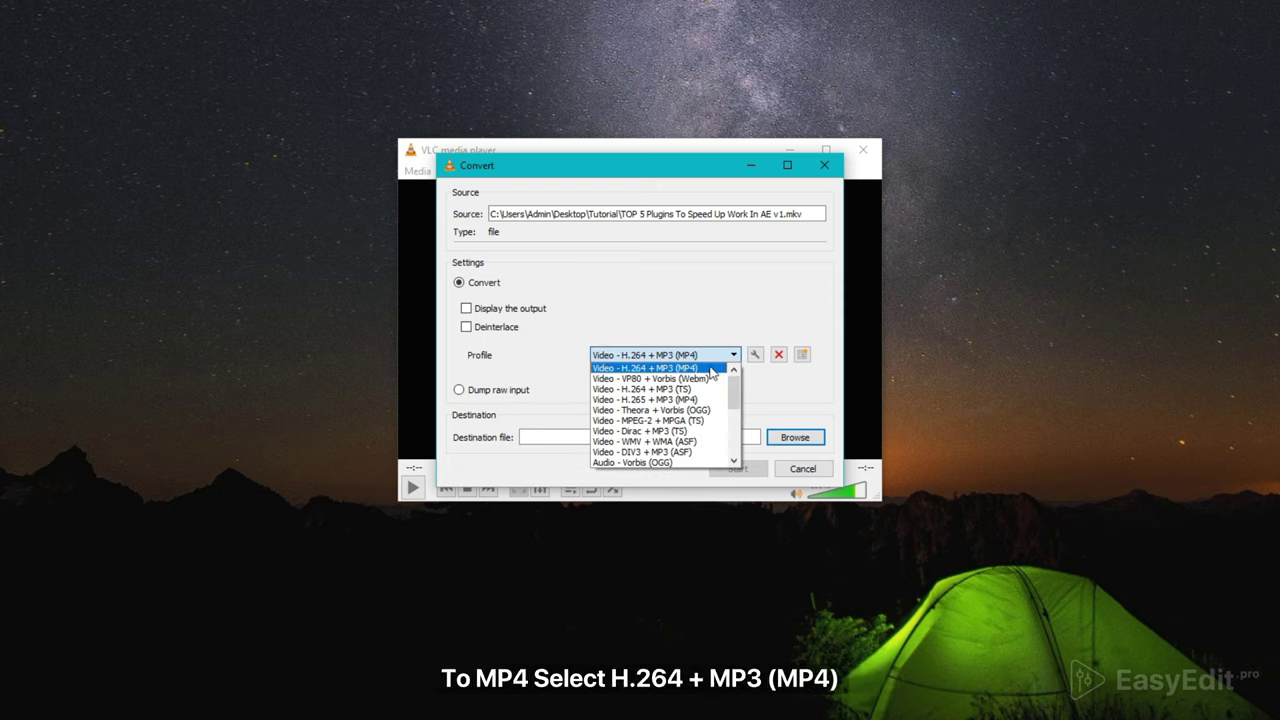
scroll(708, 420, "down", 5)
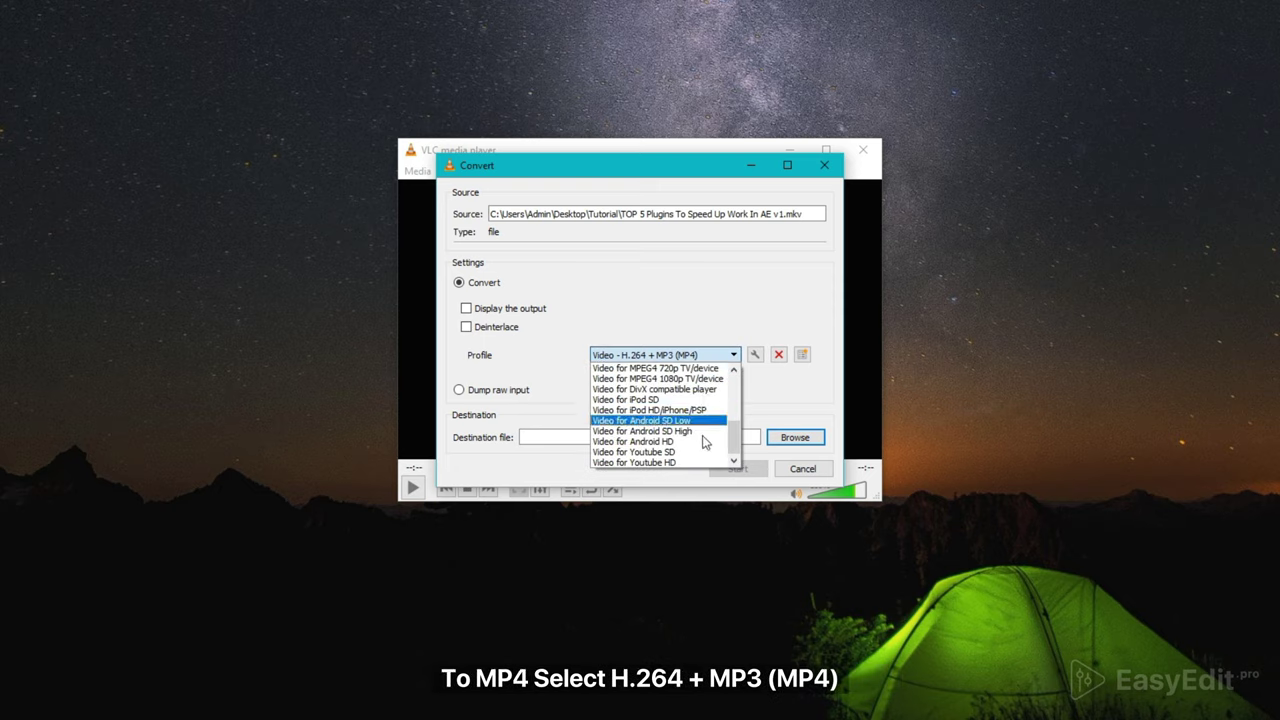
scroll(690, 403, "up", 5)
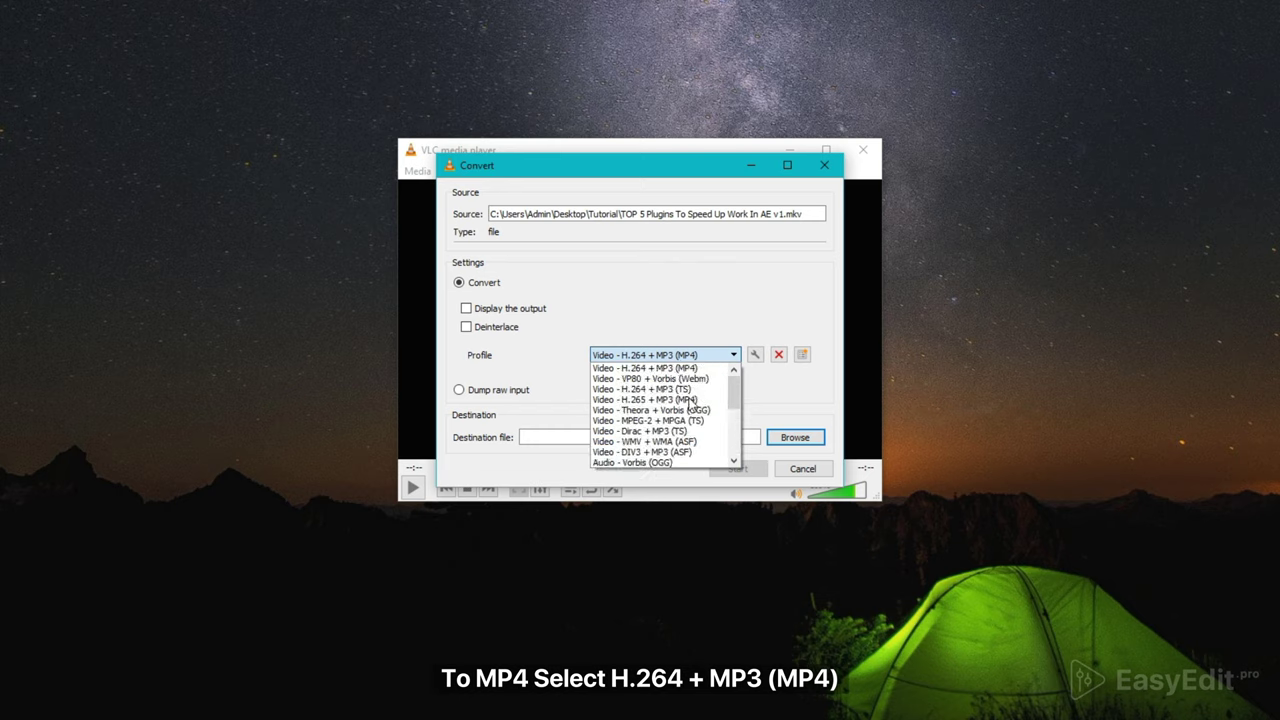
left_click(687, 367)
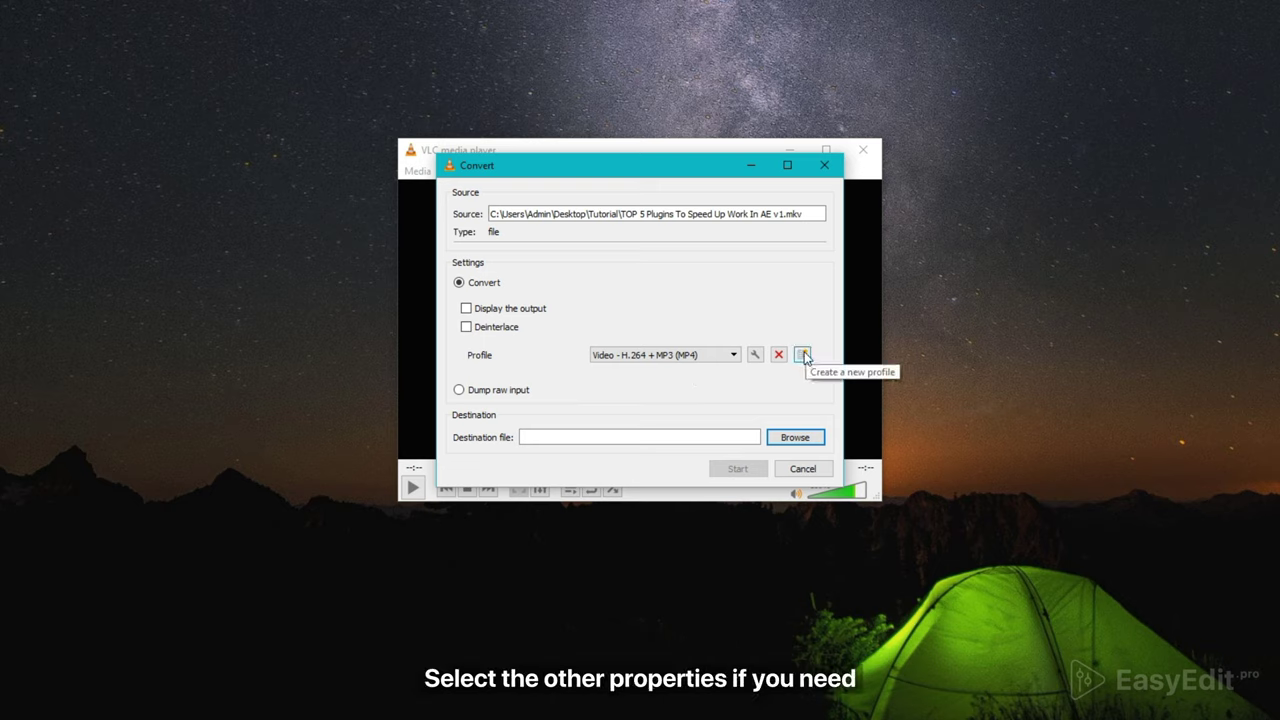
Step: Review the selected profile's encapsulation, video codec and audio codec settings, and leave without saving
left_click(755, 356)
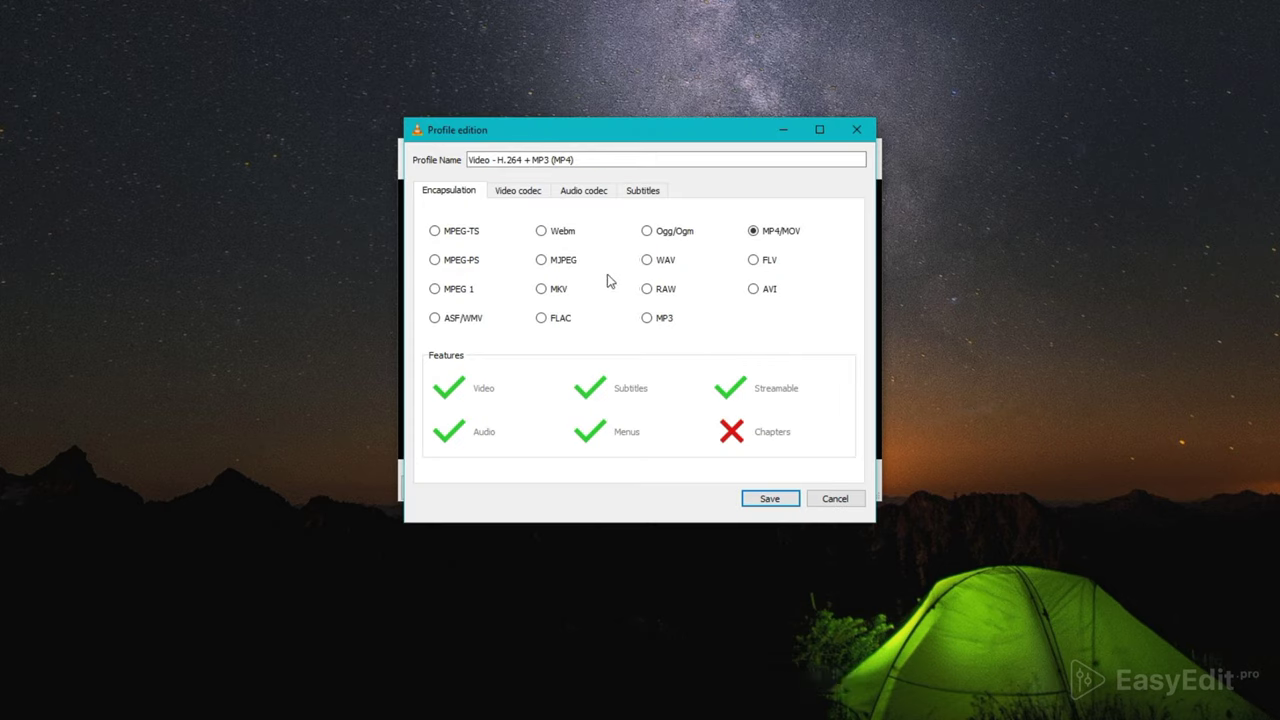
left_click(520, 196)
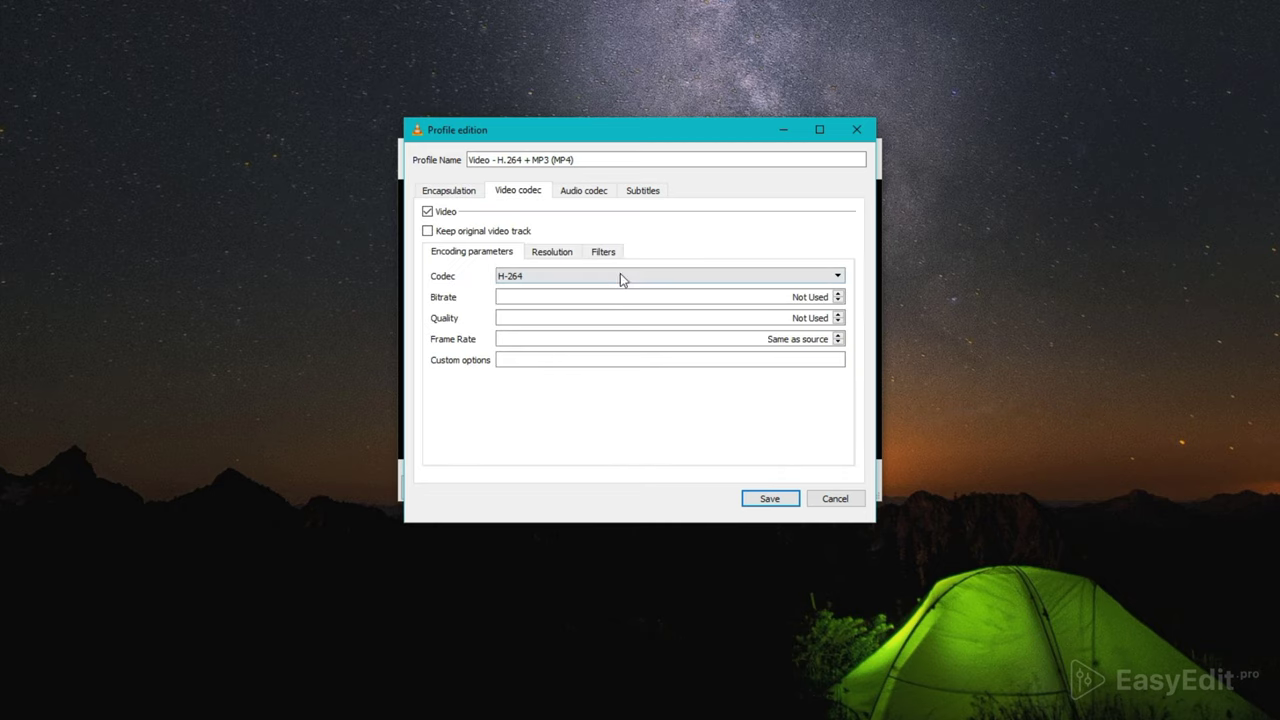
left_click(578, 190)
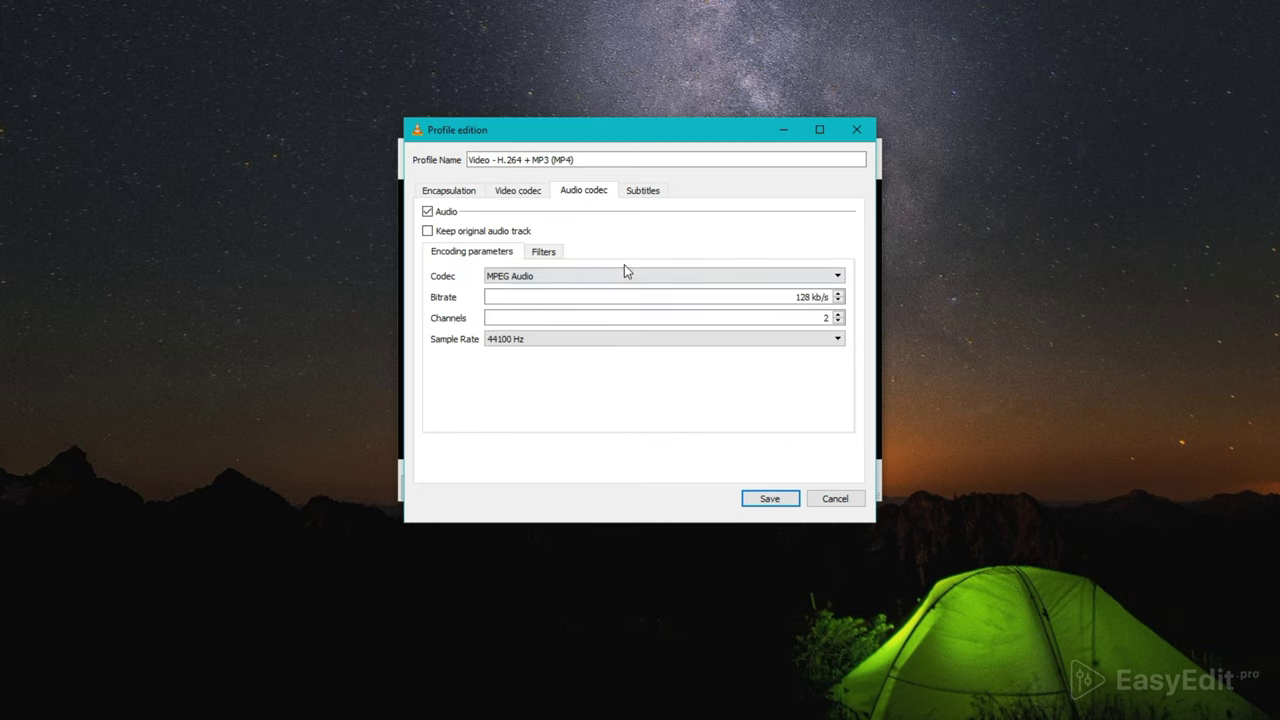
left_click(836, 500)
Step: Convert the video to "TOP 5 Plugins To Speed Up Work In AE New.mp4" in the Desktop's Tutorial folder, closing VLC once the conversion finishes
left_click(795, 437)
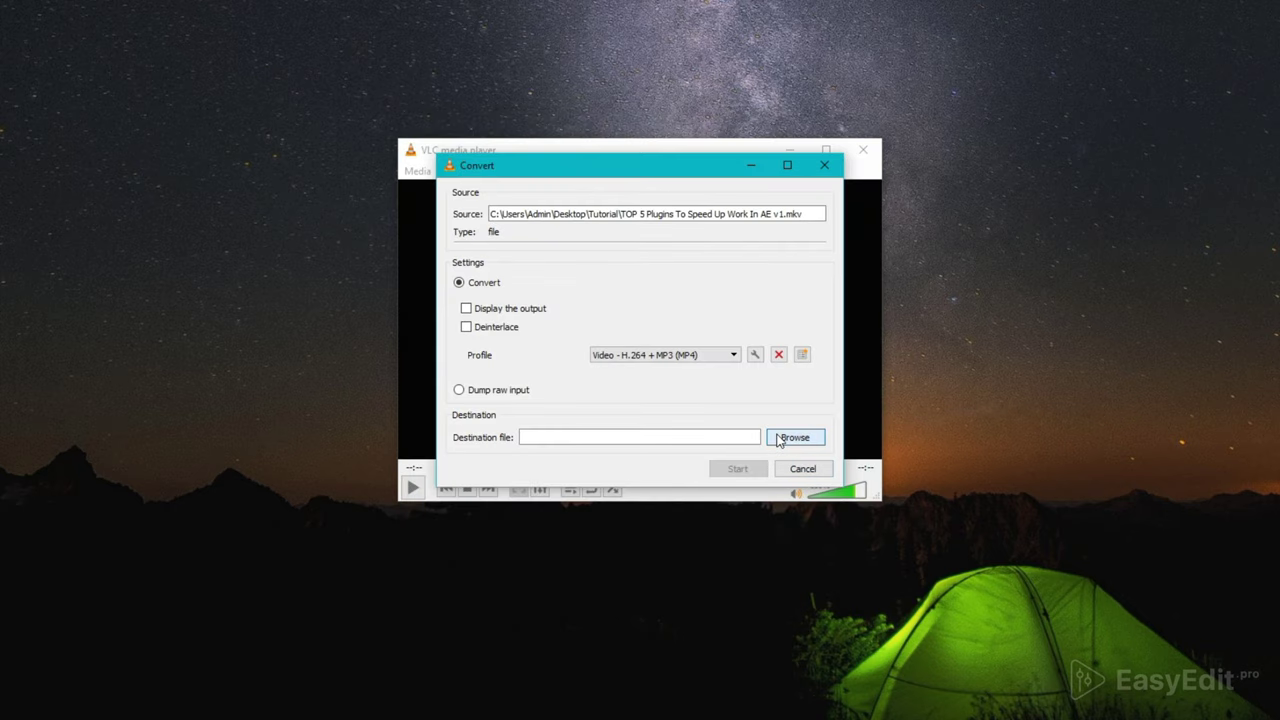
double_click(617, 290)
left_click(733, 481)
key("ctrl+a")
left_click(733, 482)
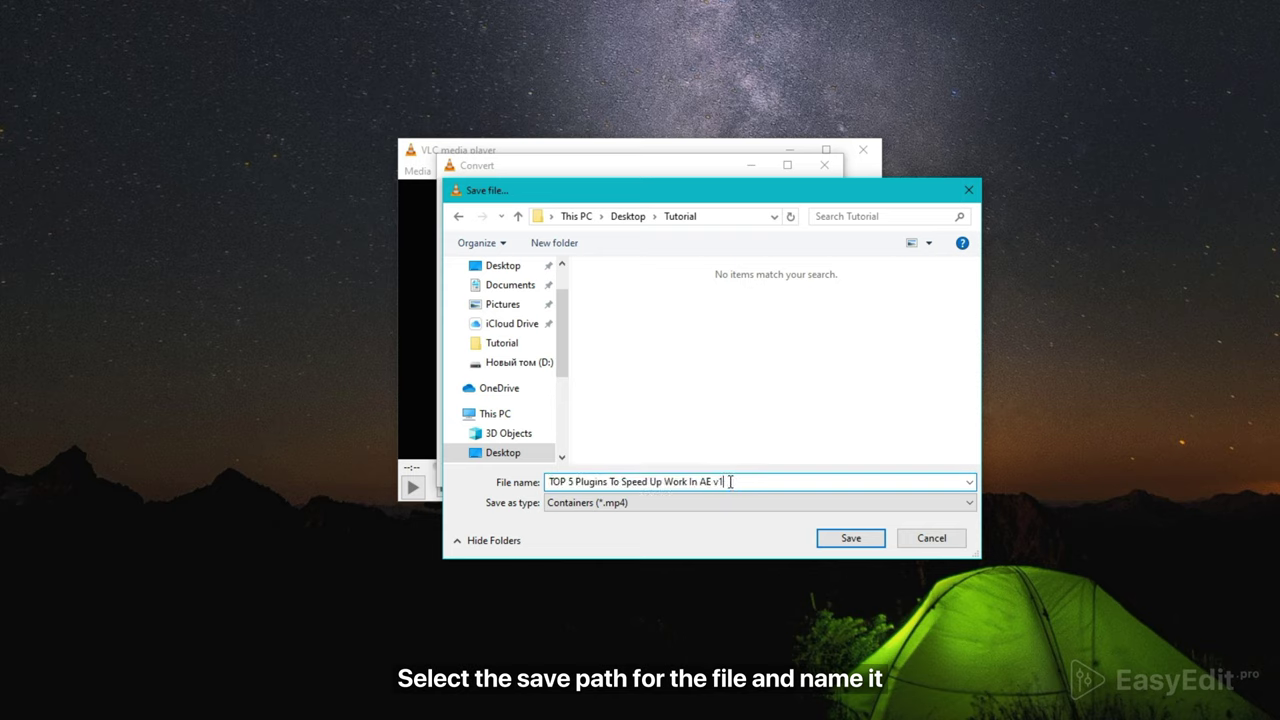
key("BackSpace")
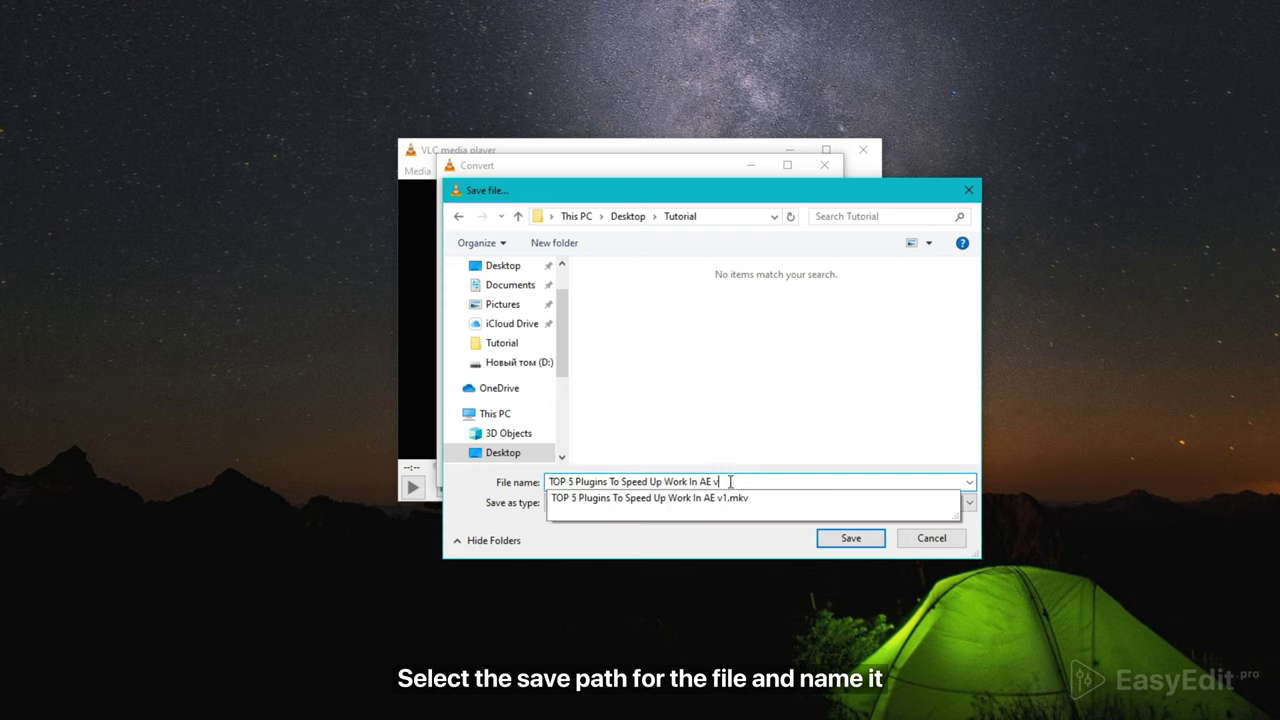
type("New")
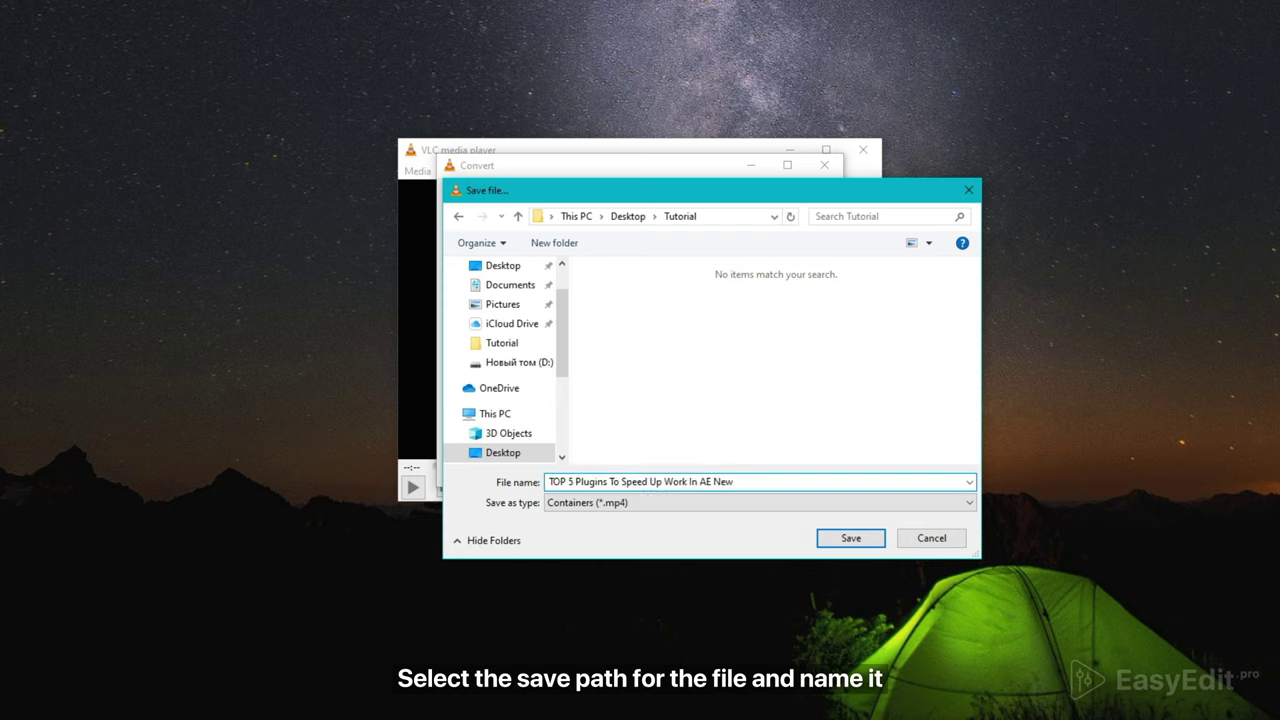
left_click(864, 544)
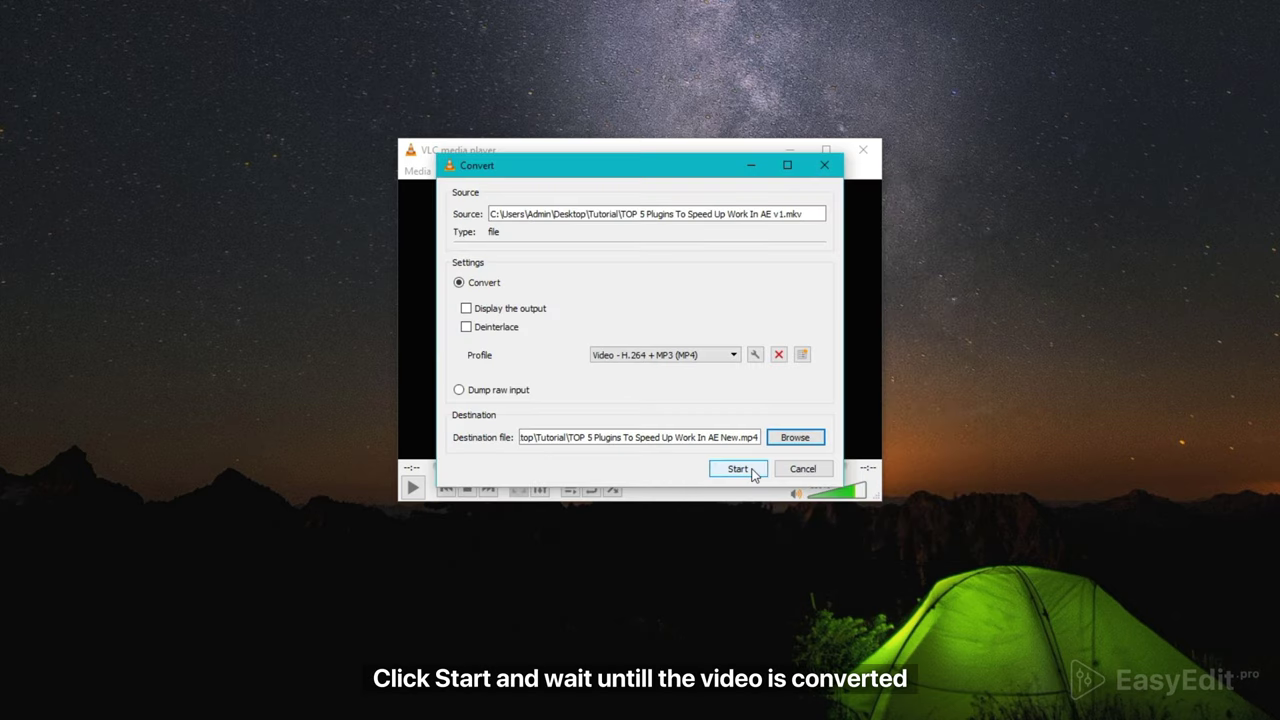
left_click(740, 469)
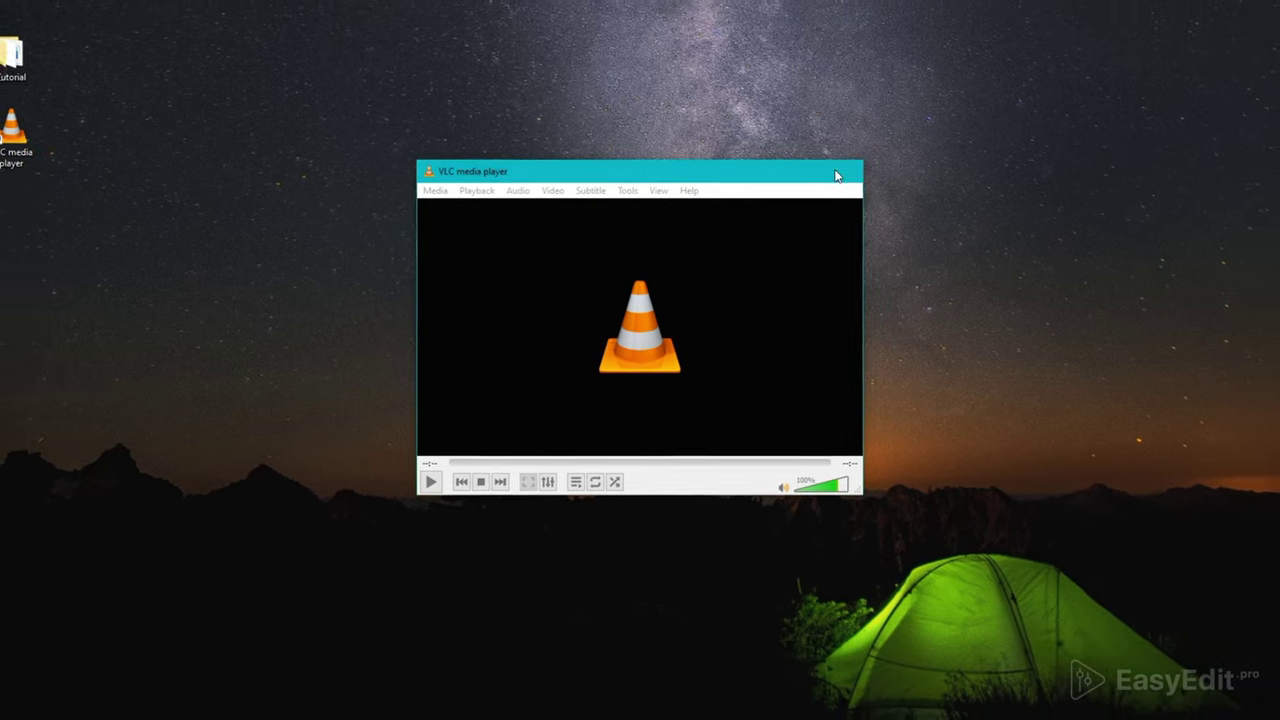
left_click(836, 175)
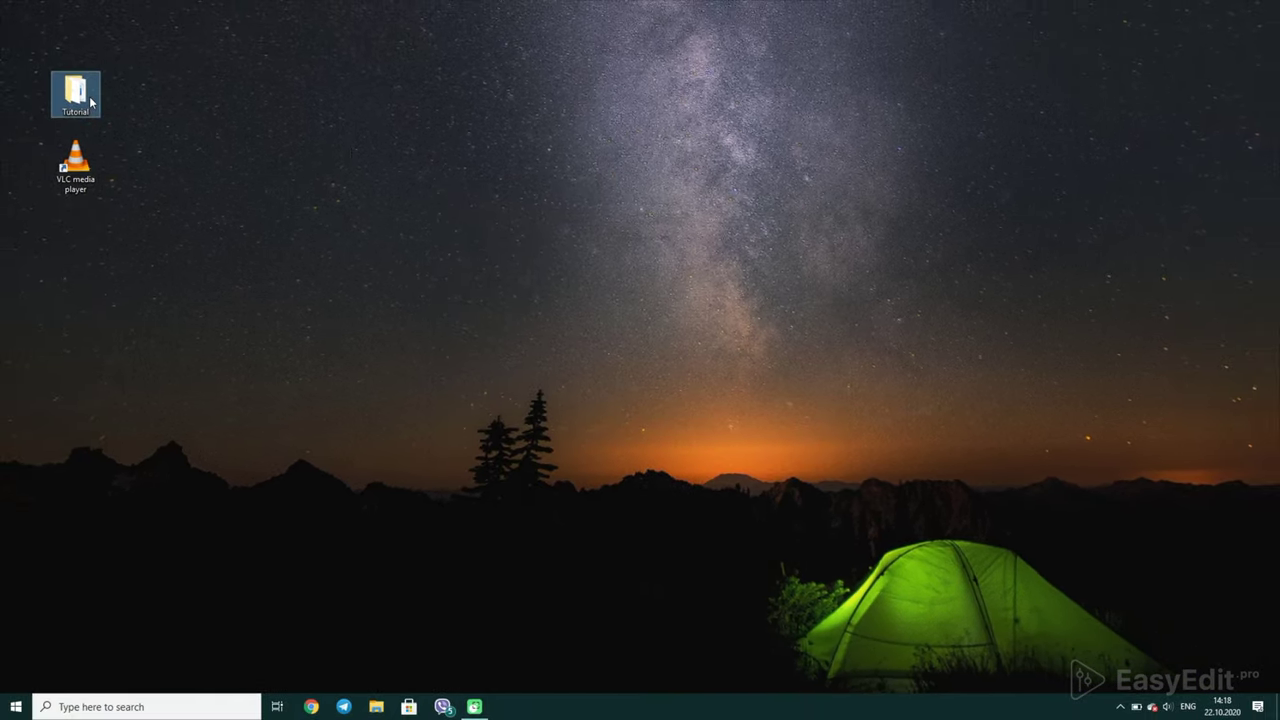
Step: Play the converted New video from the Tutorial folder, checking playback at several points, and close the folder
double_click(91, 100)
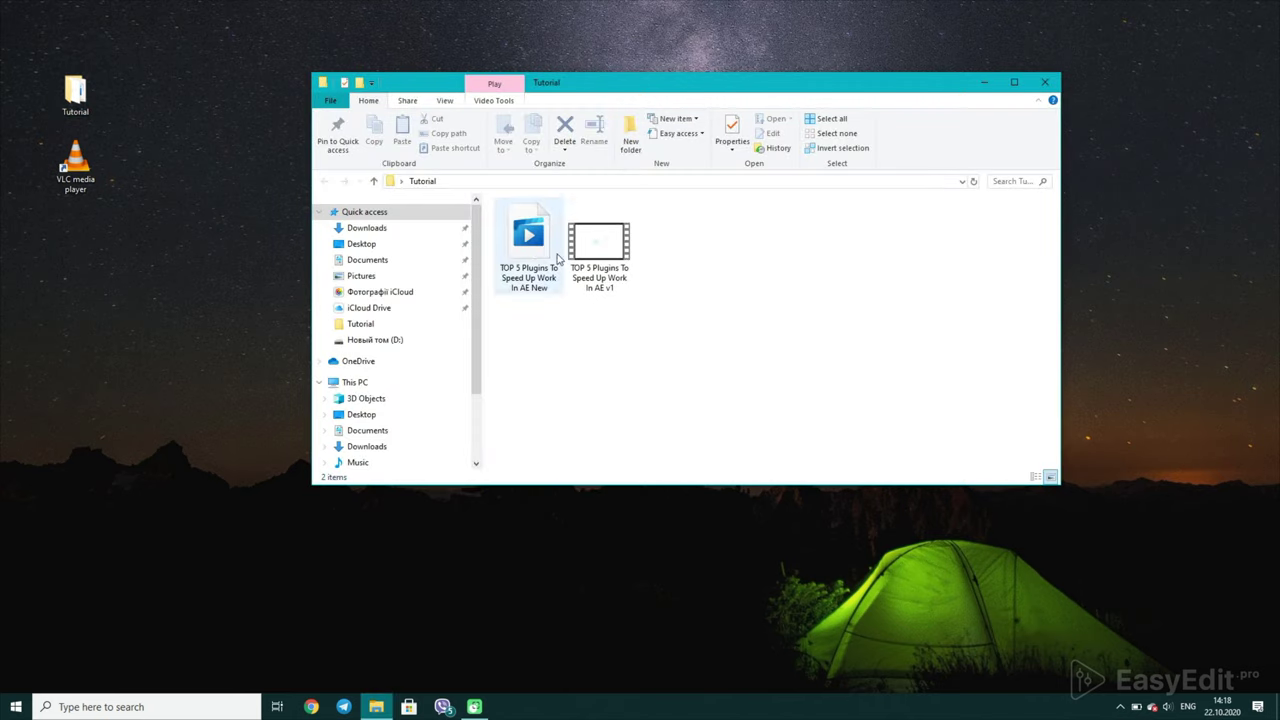
left_click(543, 283)
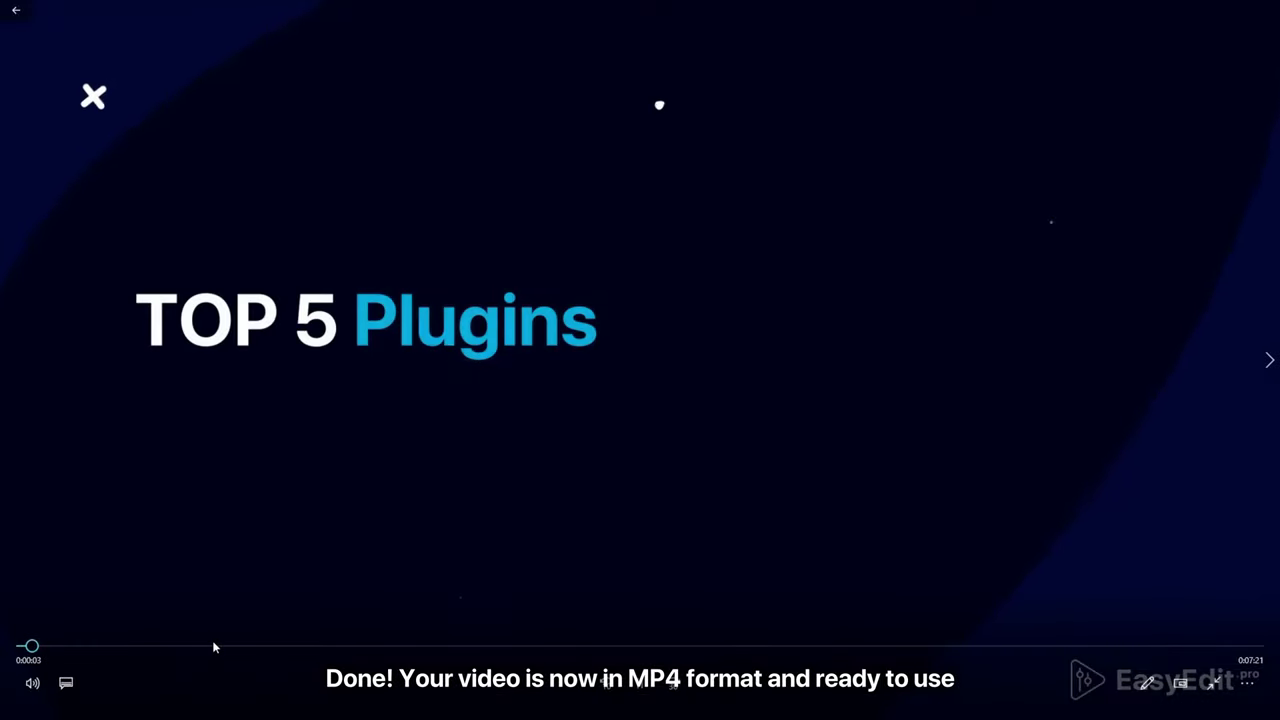
left_click(212, 647)
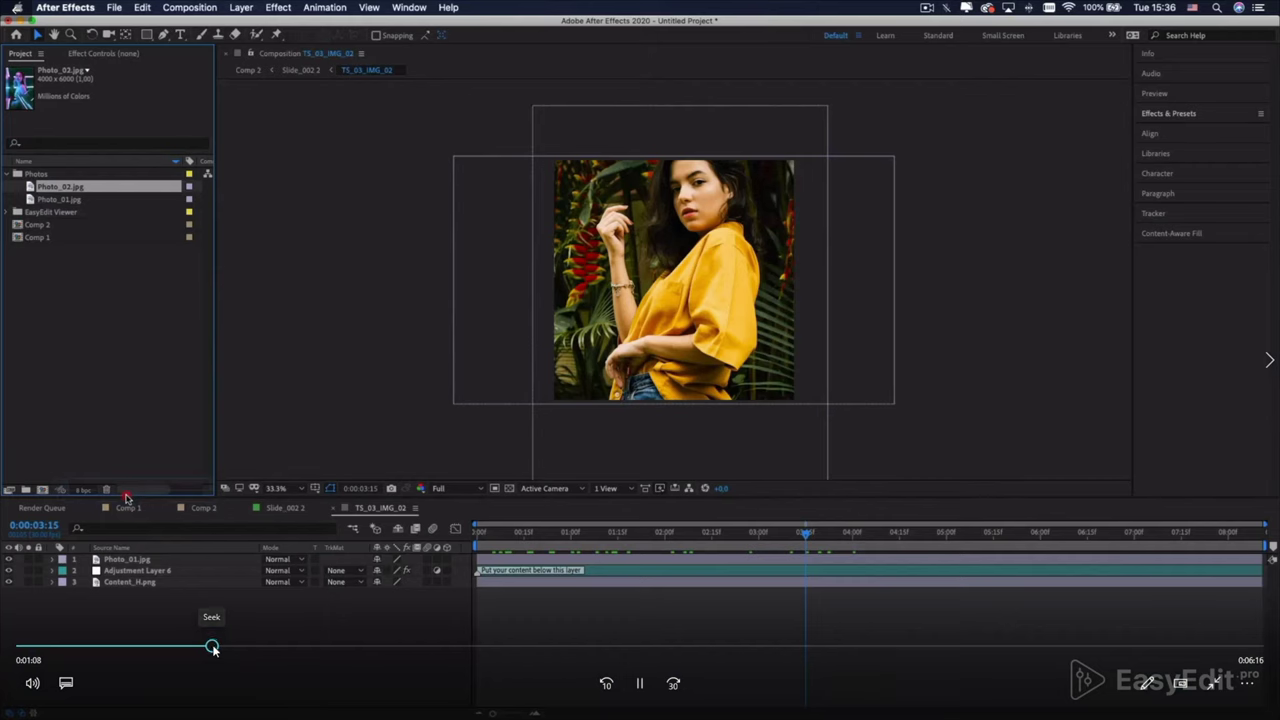
left_click(397, 647)
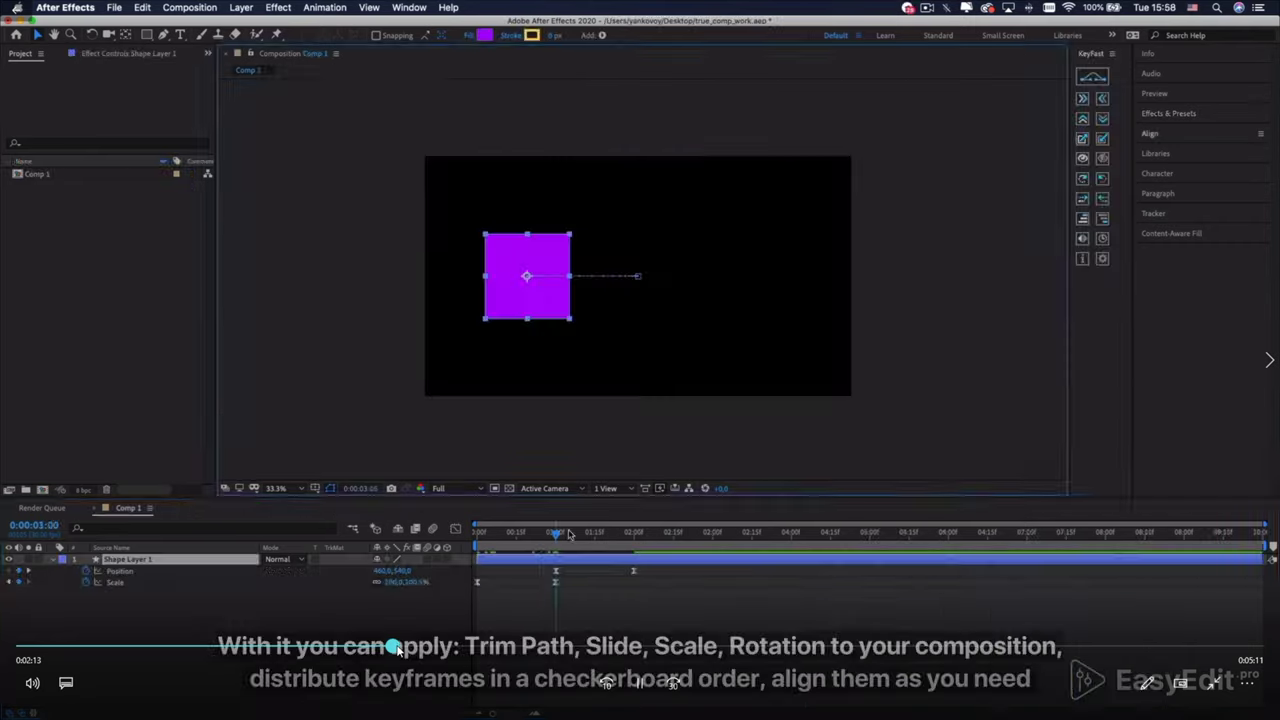
left_click(604, 647)
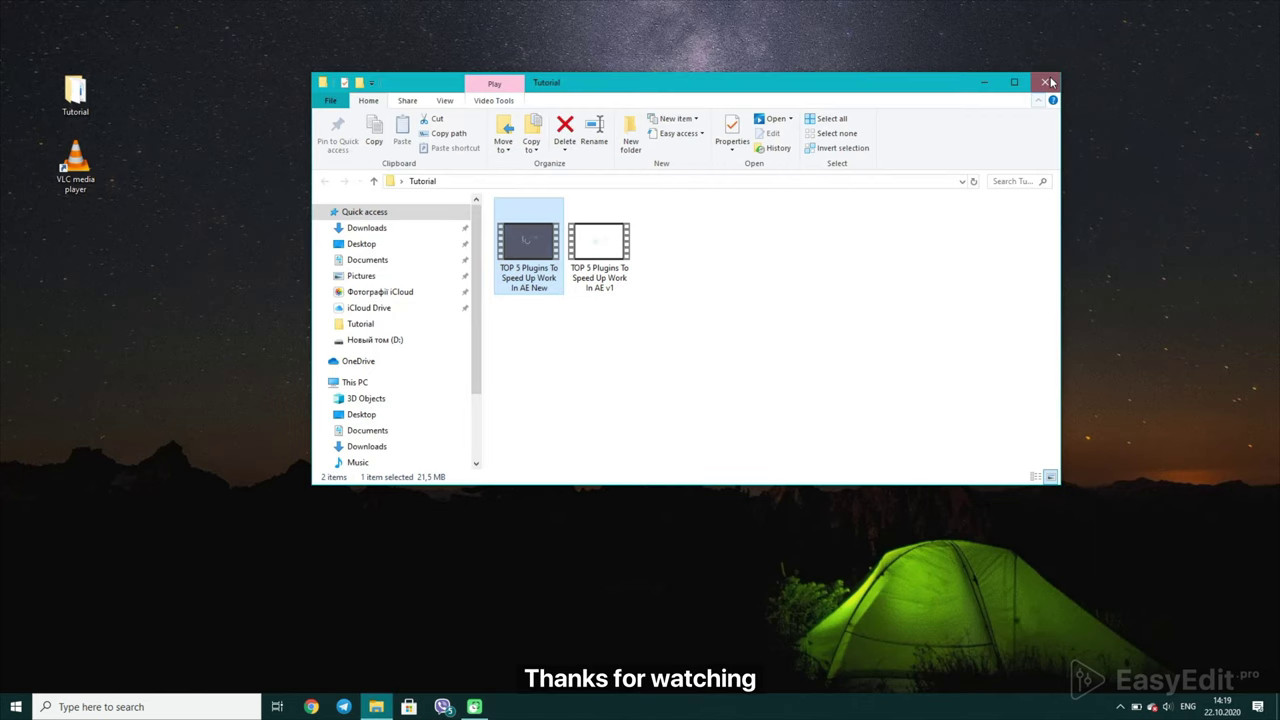
left_click(1045, 82)
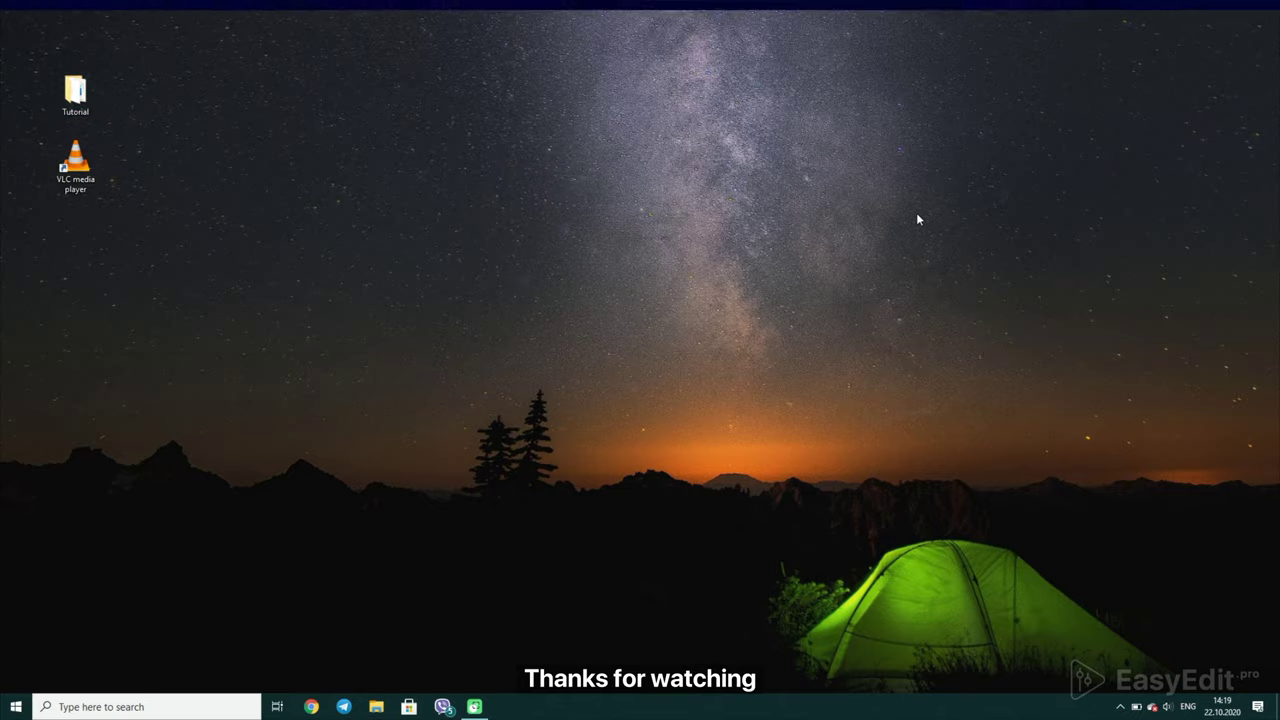